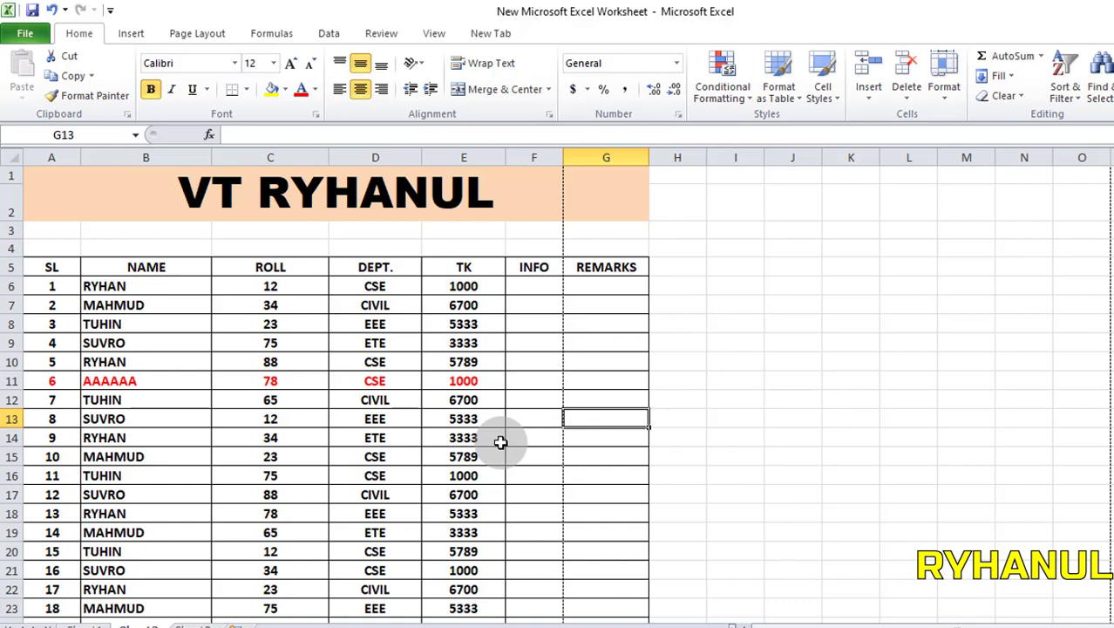
- Type 'aa' into the INFO cell F9
{"action": "left_click", "coordinate": [374, 456]}
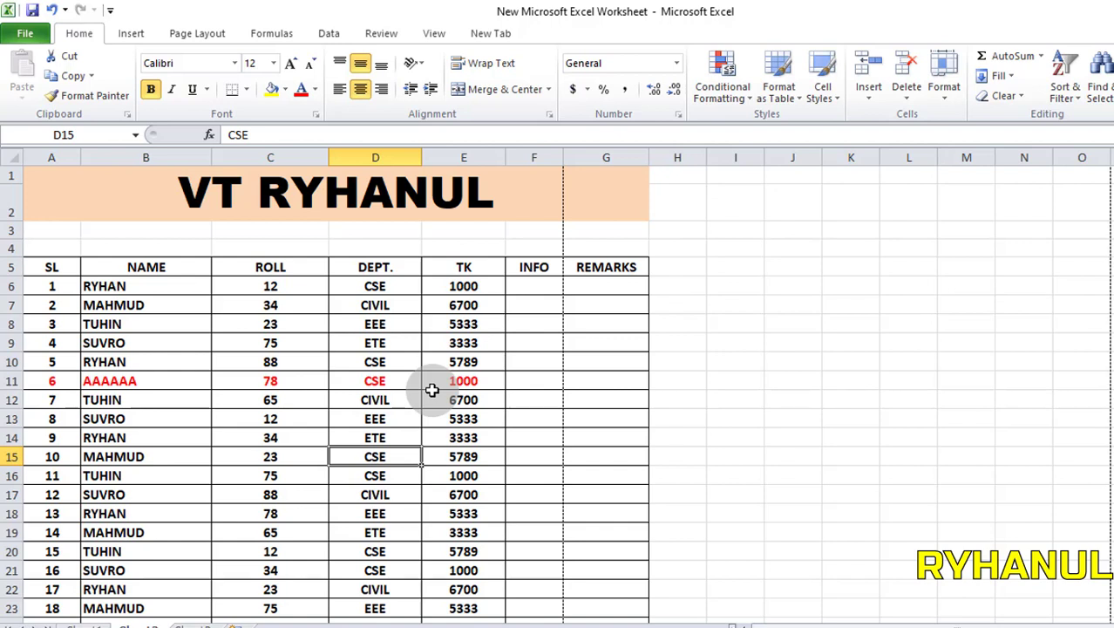
{"action": "left_click", "coordinate": [442, 414]}
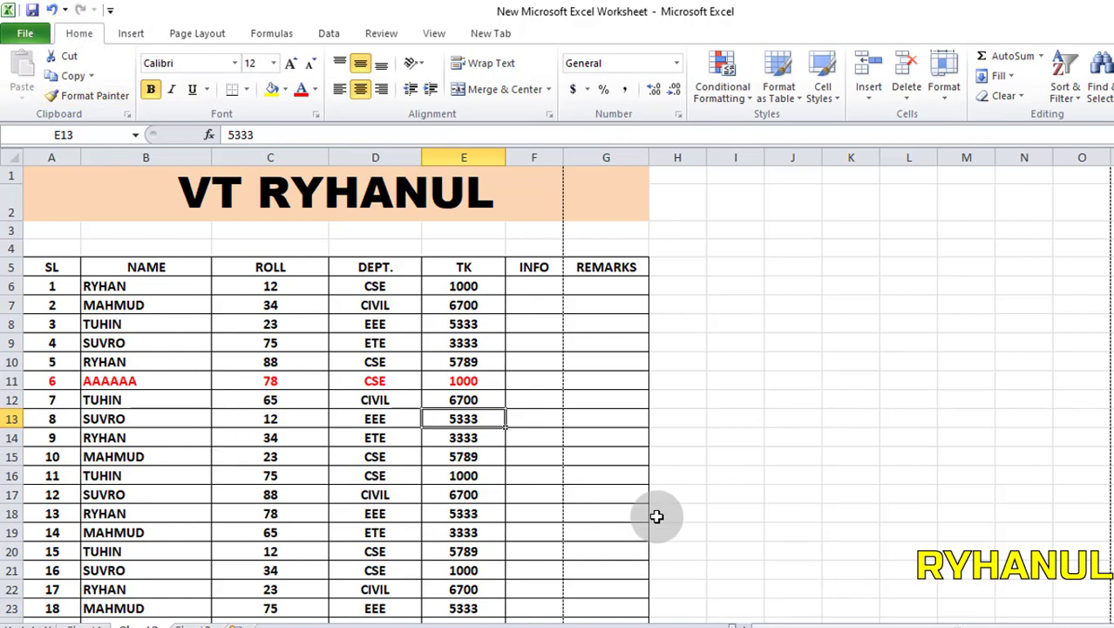
{"action": "left_click", "coordinate": [537, 396]}
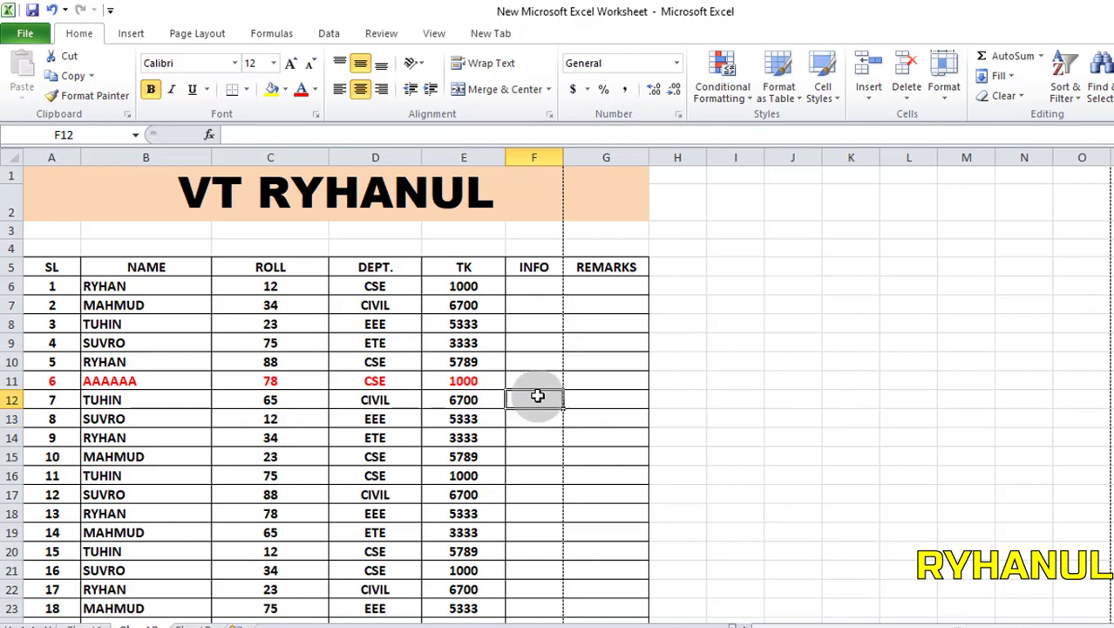
{"action": "left_click", "coordinate": [537, 343]}
{"action": "type", "text": "aa"}
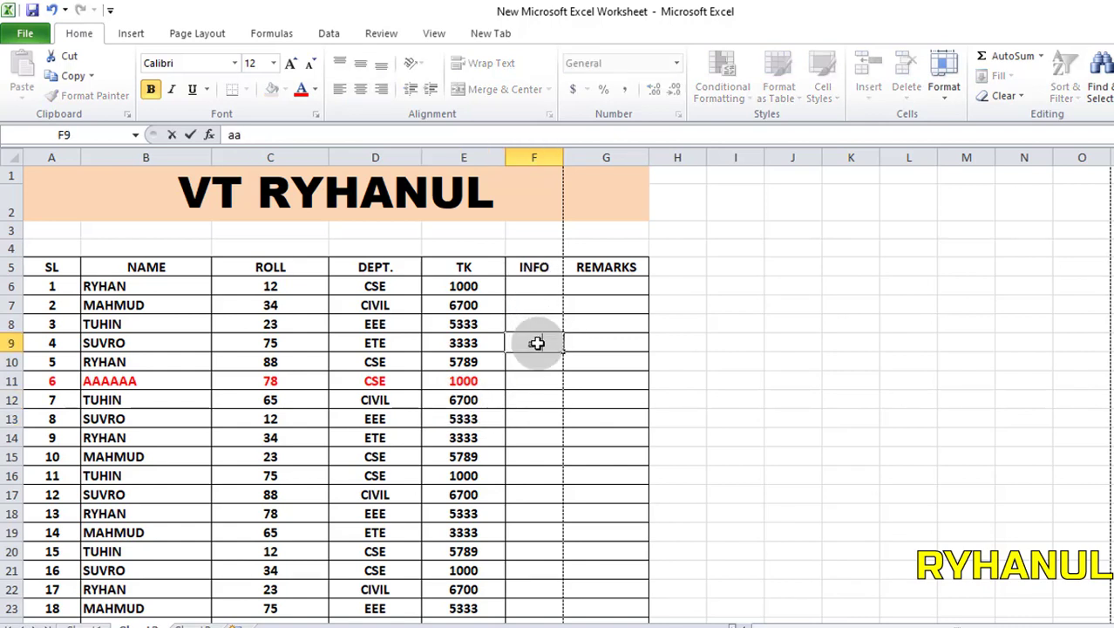
{"action": "left_click", "coordinate": [590, 381]}
- Save the workbook from the File menu
{"action": "left_click", "coordinate": [537, 342]}
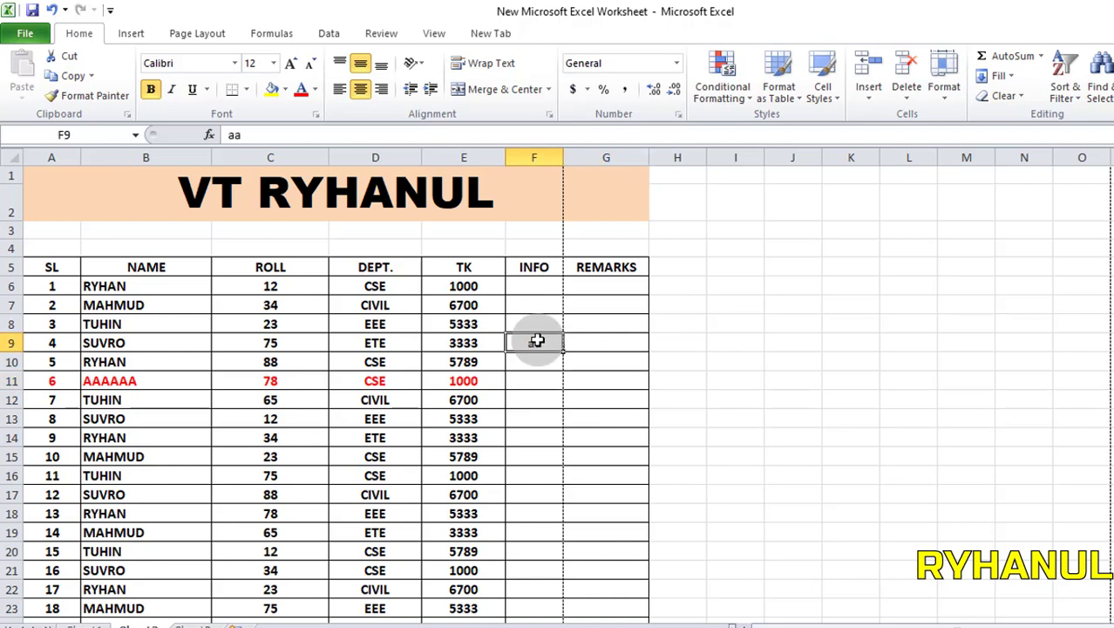
{"action": "left_click", "coordinate": [27, 37]}
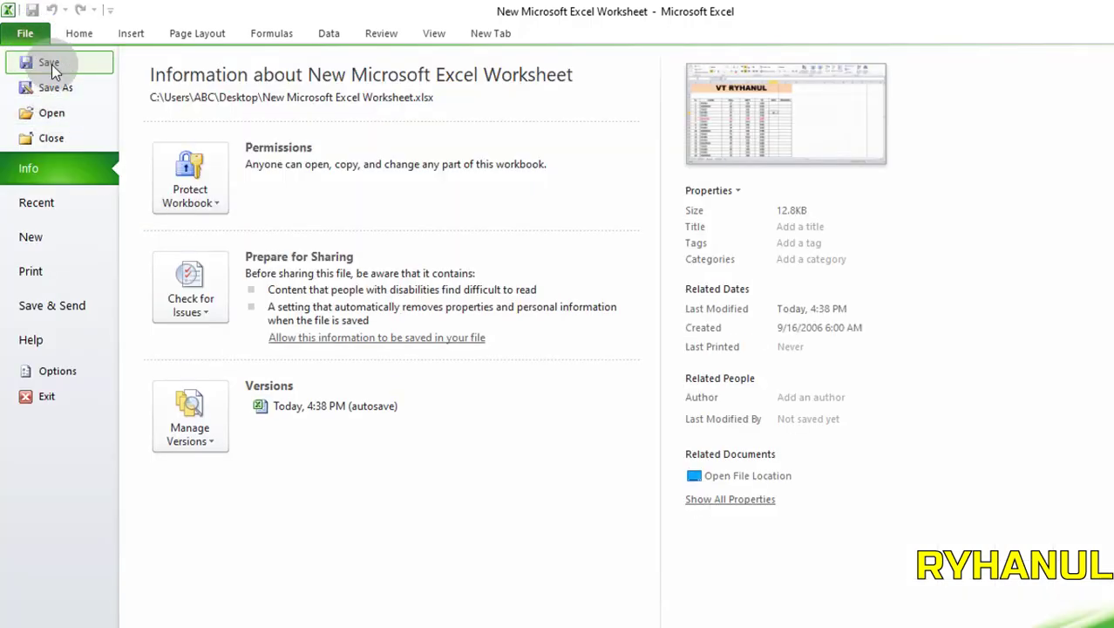
{"action": "left_click", "coordinate": [52, 65]}
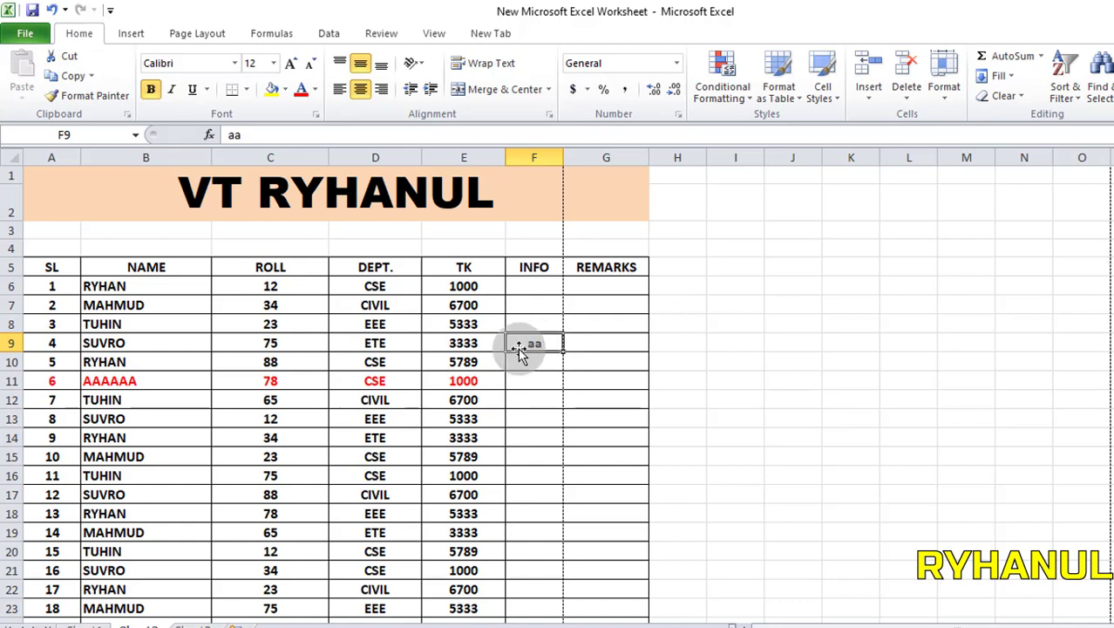
- Enter 'ss' in F10 beneath 'aa', then reselect F10
{"action": "left_click", "coordinate": [542, 363]}
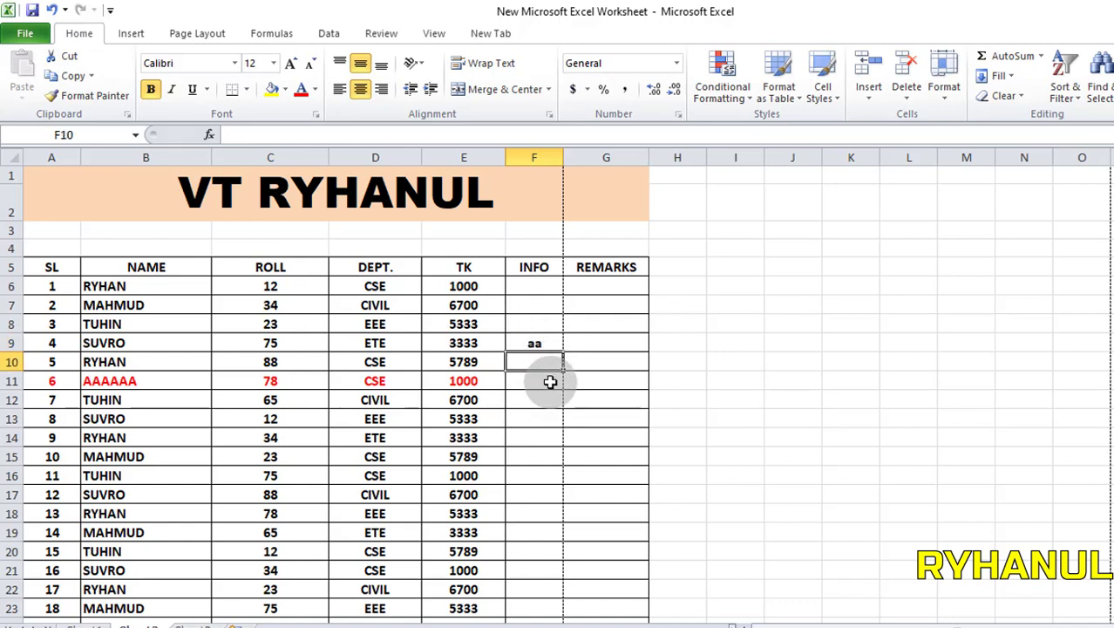
{"action": "type", "text": "ss"}
{"action": "key", "text": "Return"}
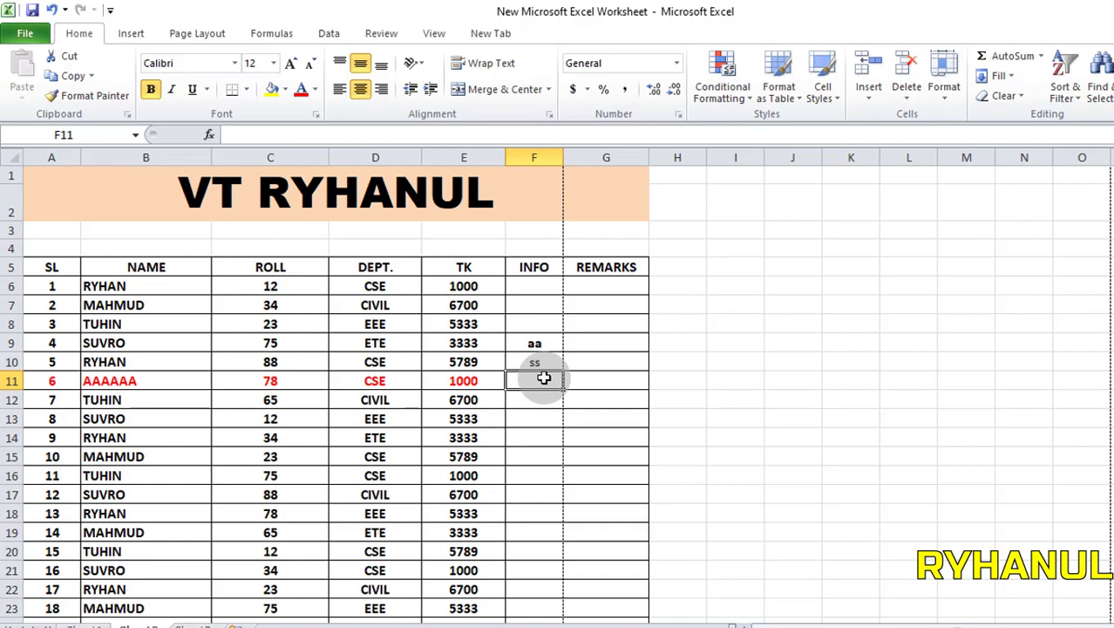
{"action": "left_click", "coordinate": [586, 397]}
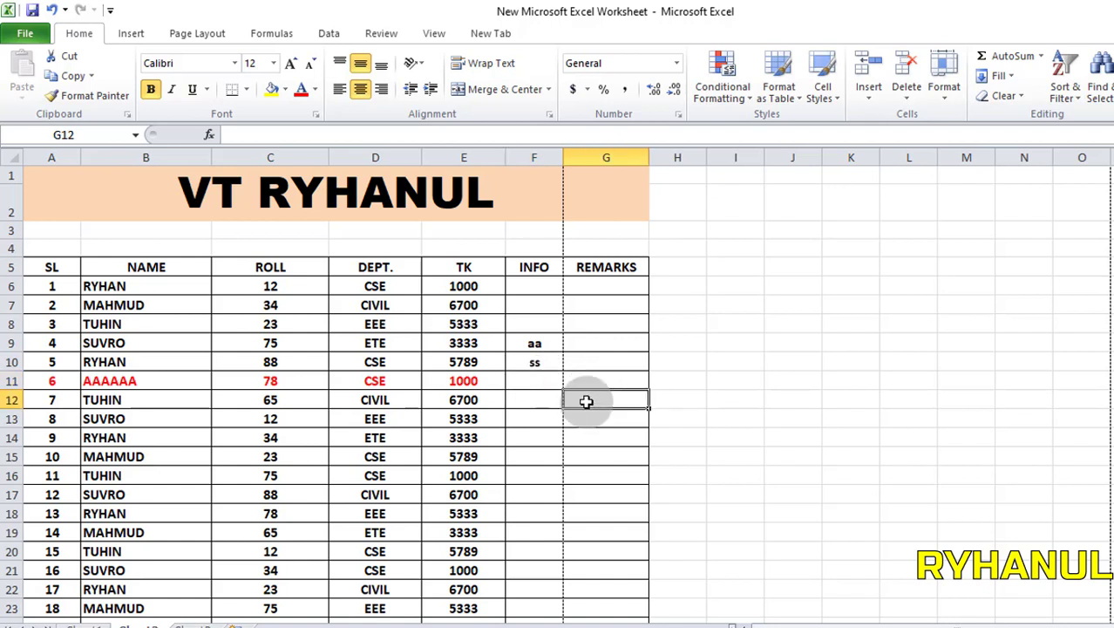
{"action": "left_click", "coordinate": [539, 367]}
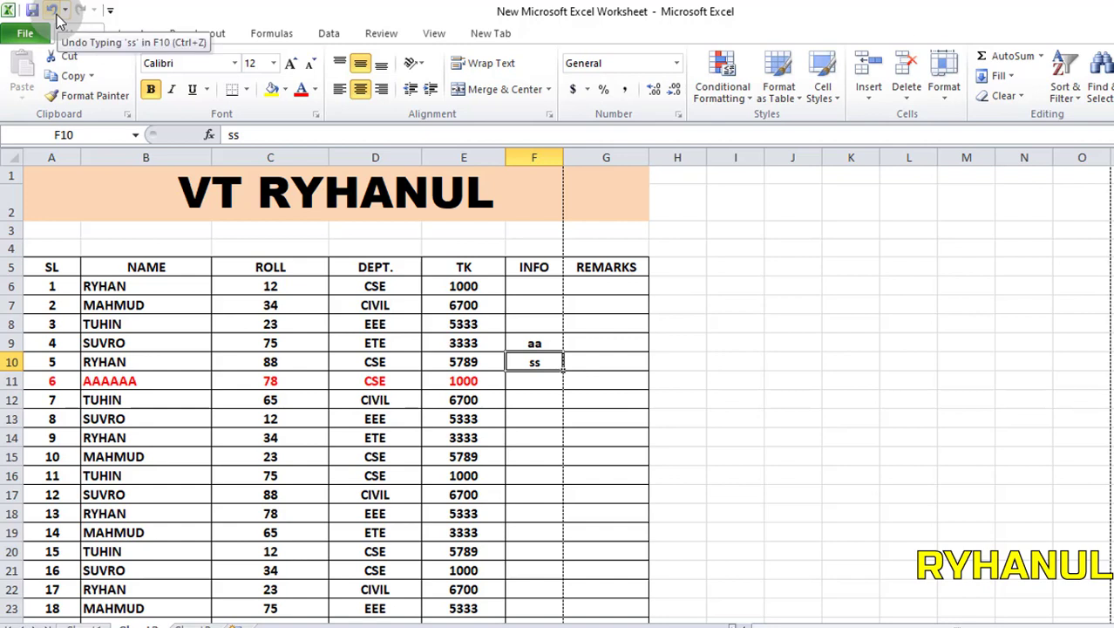
{"action": "left_click", "coordinate": [54, 13]}
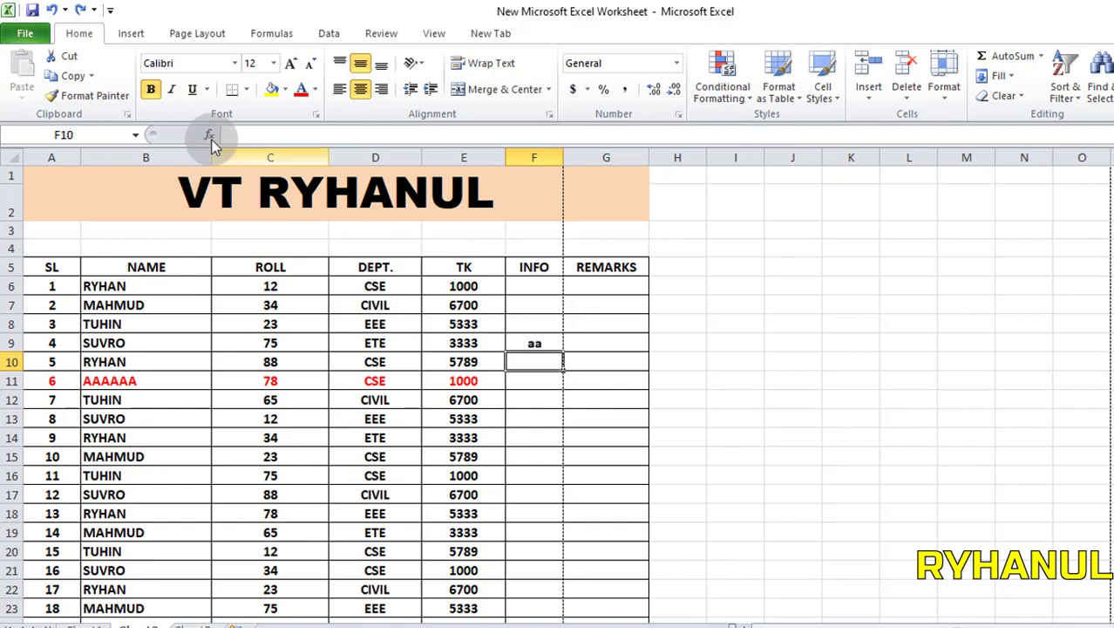
{"action": "left_click", "coordinate": [79, 11]}
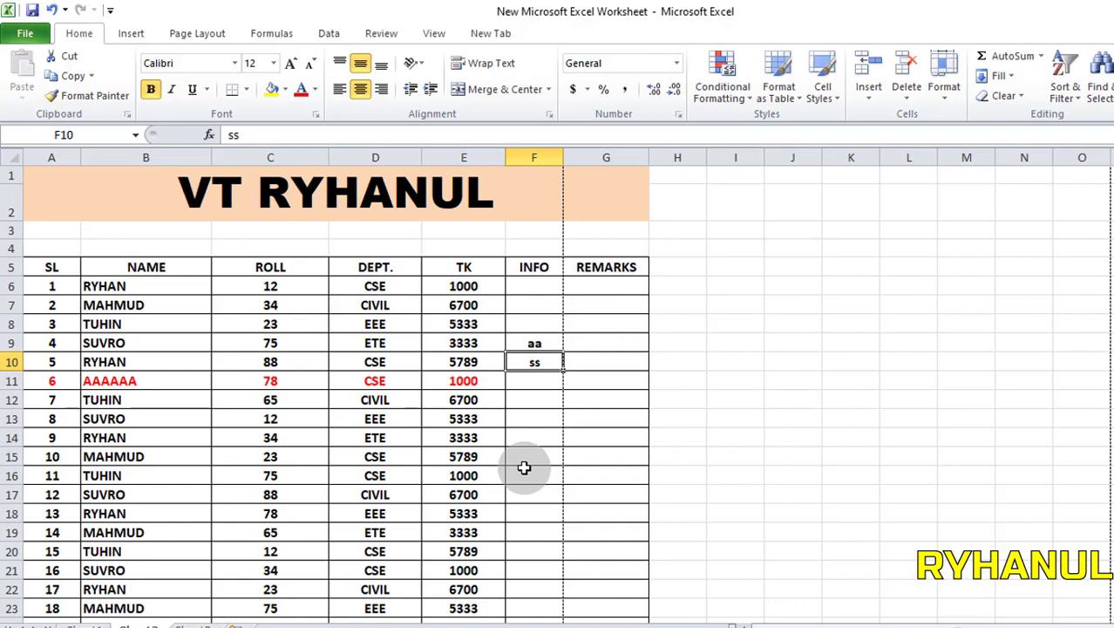
- Tick Open in the Customize Quick Access Toolbar dropdown after checking the Ctrl+O dialog
{"action": "left_click", "coordinate": [111, 21]}
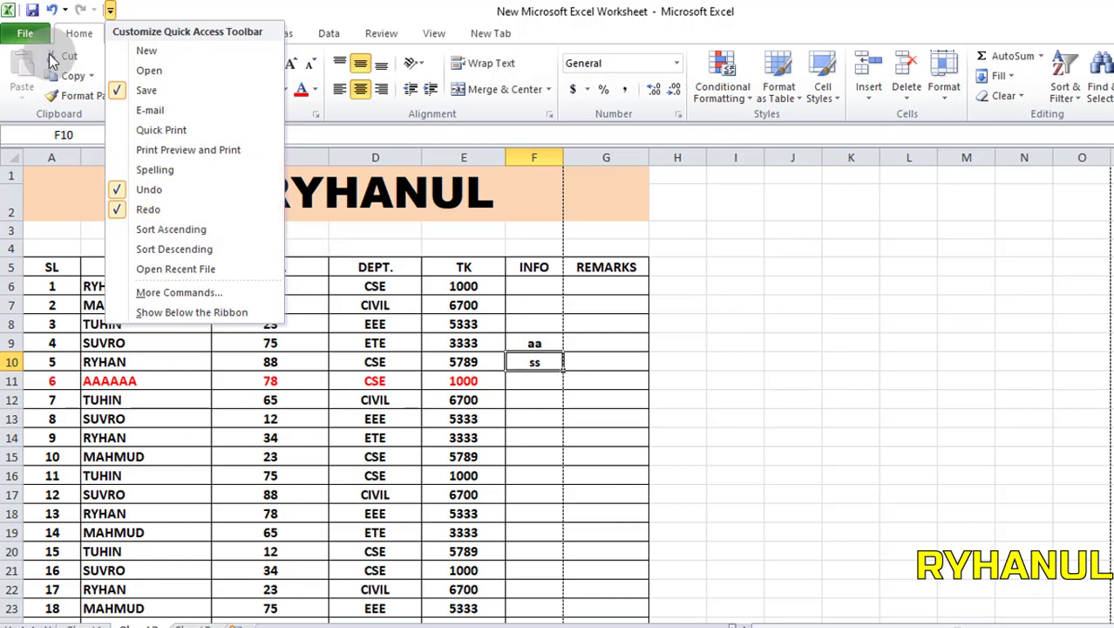
{"action": "left_click", "coordinate": [26, 34]}
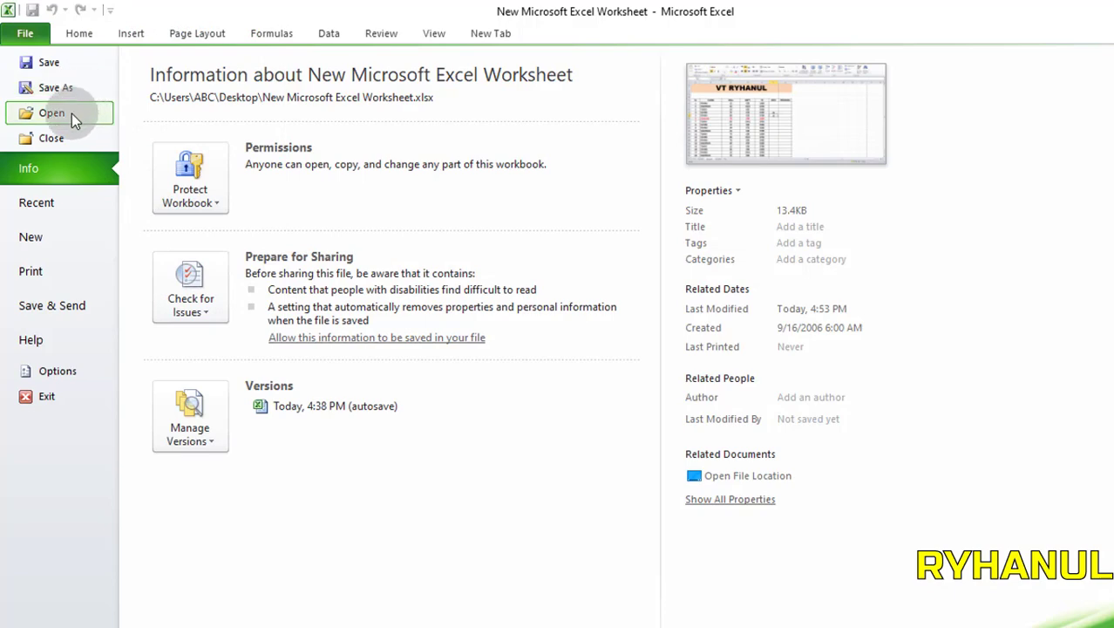
{"action": "key", "text": "Escape"}
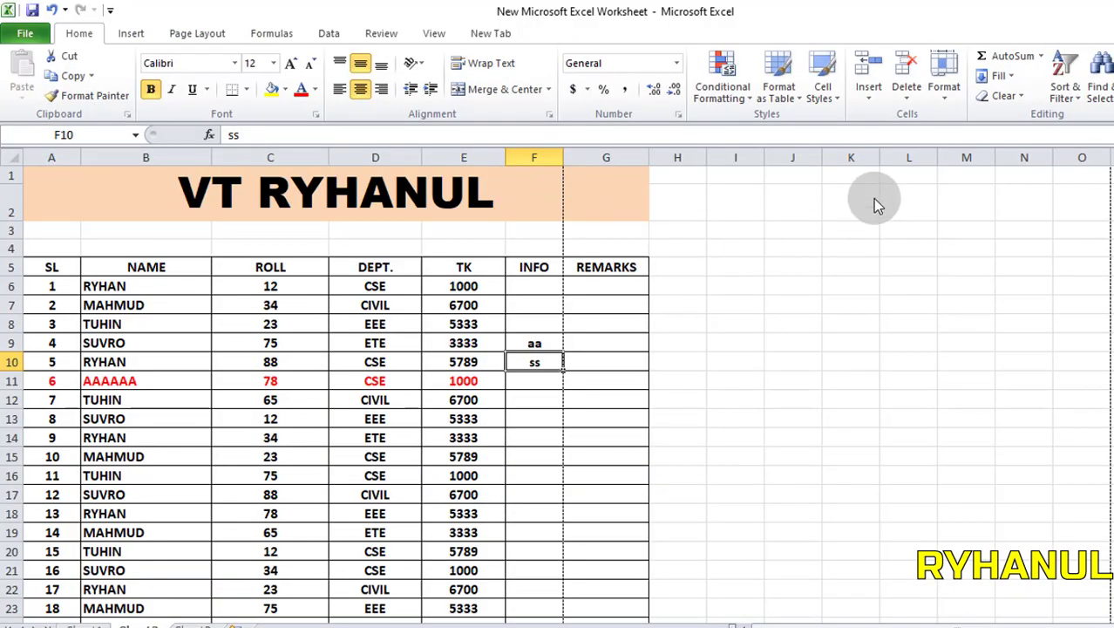
{"action": "key", "text": "ctrl+o"}
{"action": "left_click", "coordinate": [593, 15]}
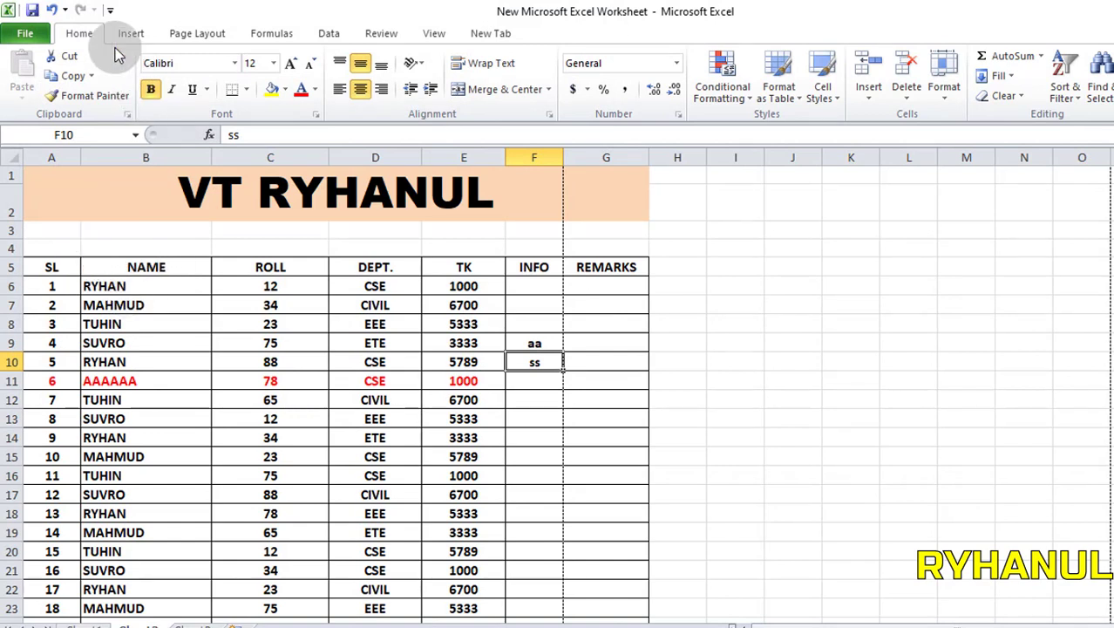
{"action": "left_click", "coordinate": [111, 12]}
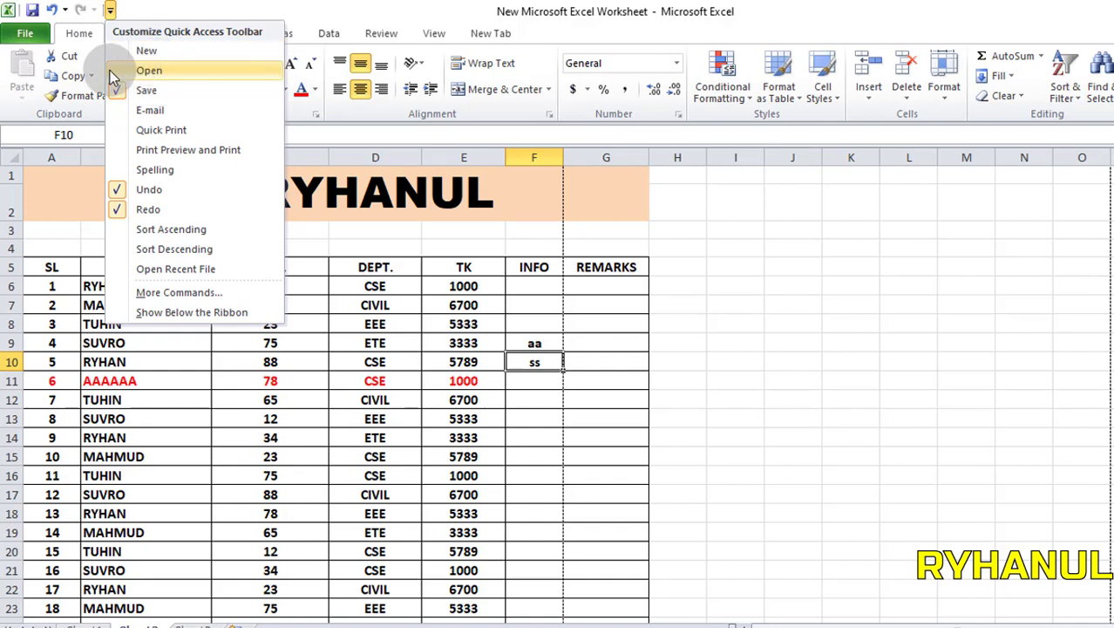
{"action": "left_click", "coordinate": [111, 70]}
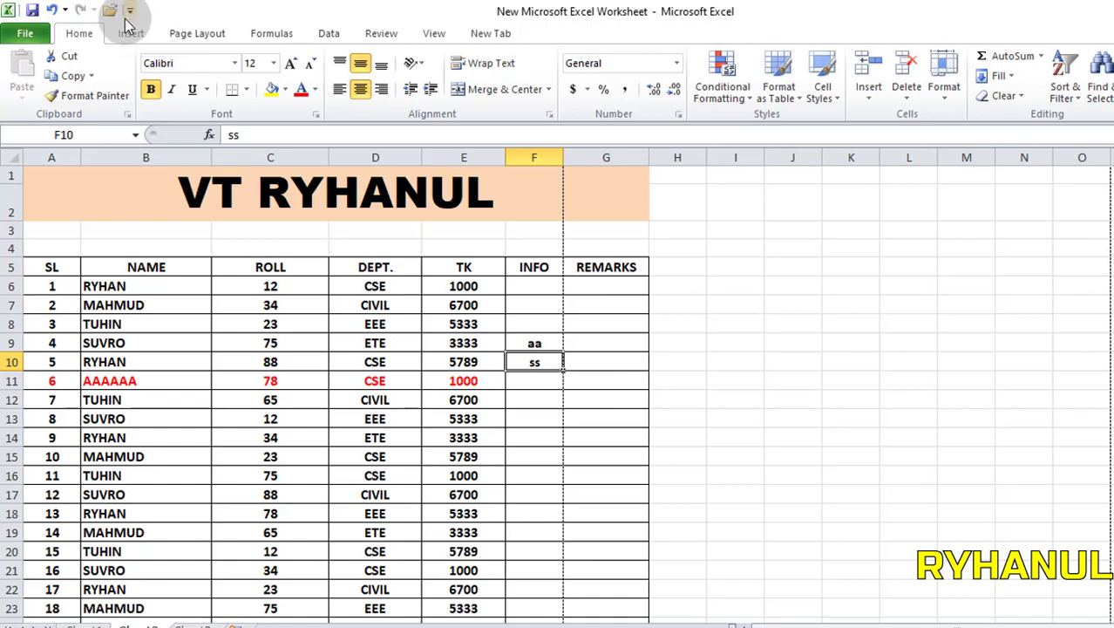
{"action": "left_click", "coordinate": [750, 438]}
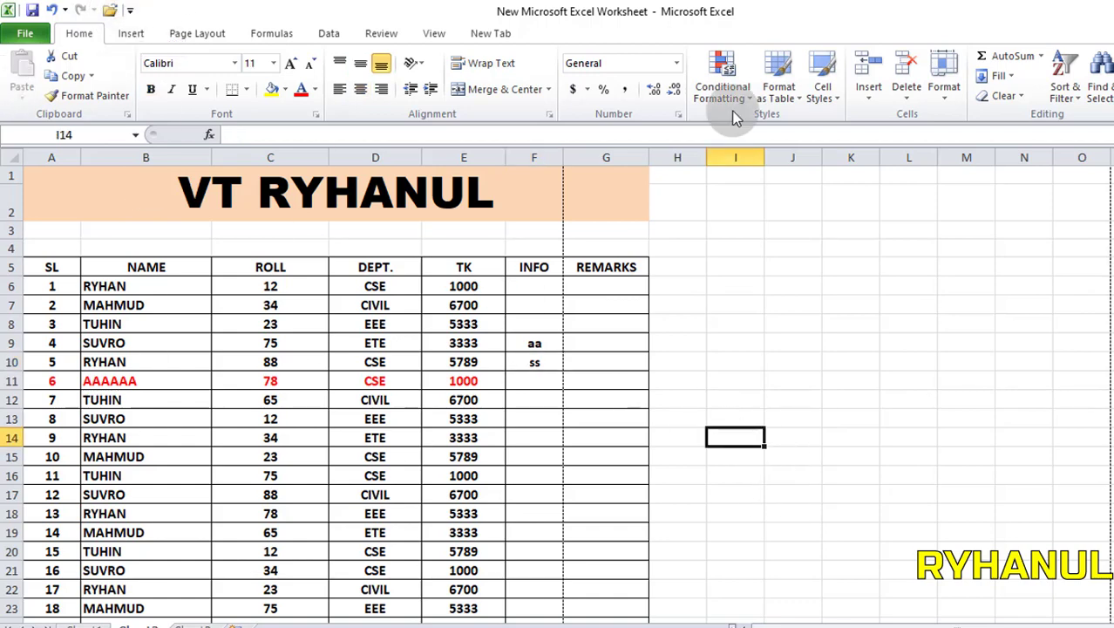
{"action": "left_click", "coordinate": [111, 10]}
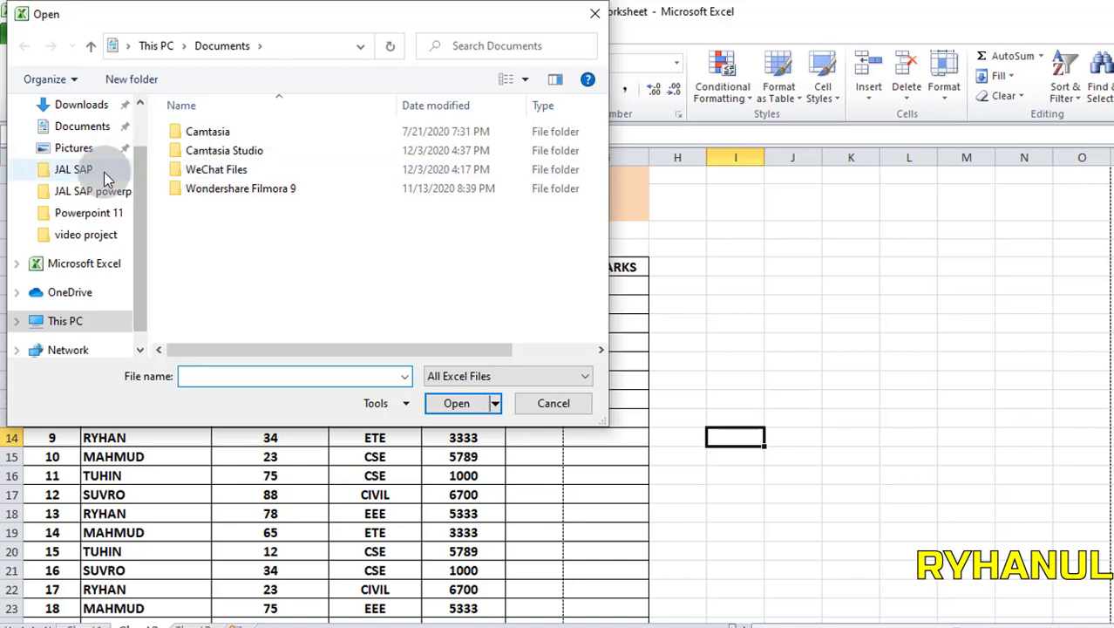
{"action": "scroll", "coordinate": [72, 124], "scroll_direction": "up", "scroll_amount": 2}
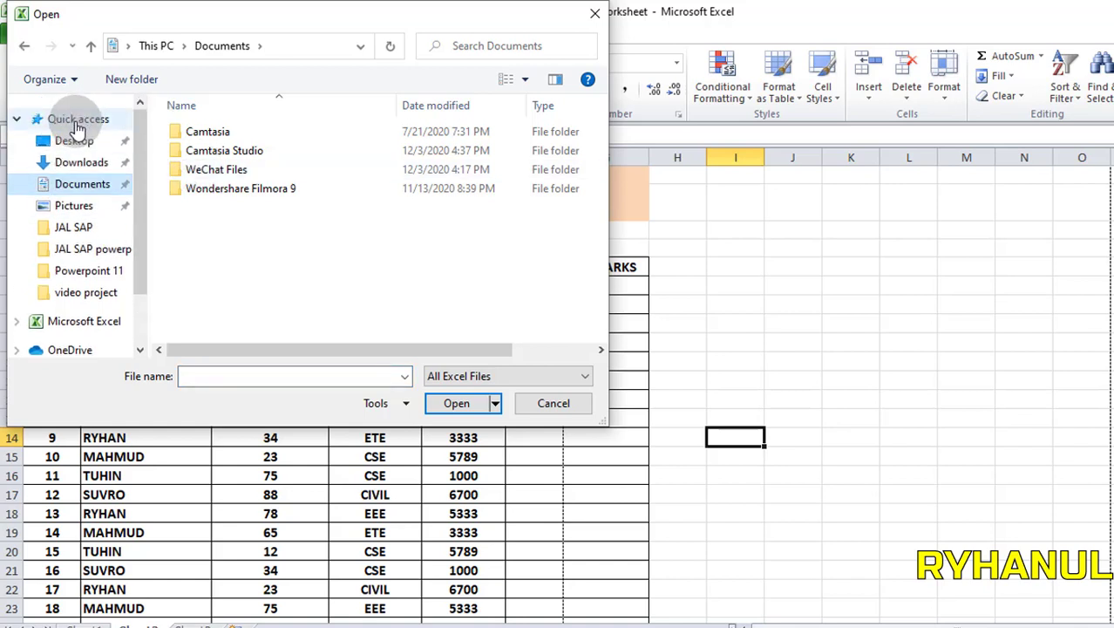
{"action": "left_click", "coordinate": [77, 141]}
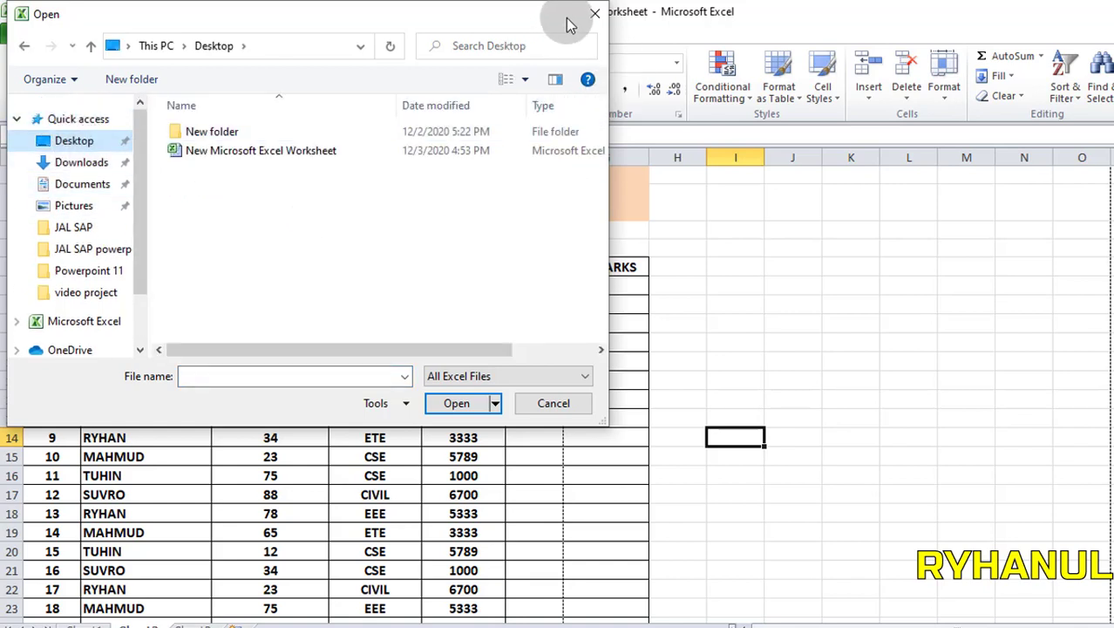
{"action": "left_click", "coordinate": [595, 14]}
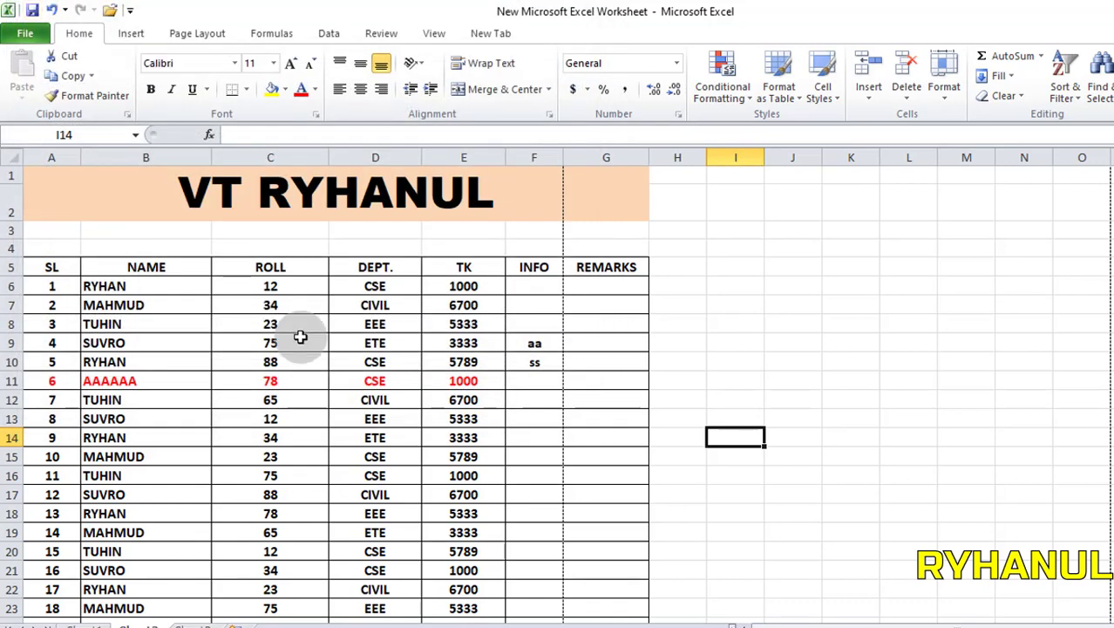
{"action": "left_click", "coordinate": [532, 379]}
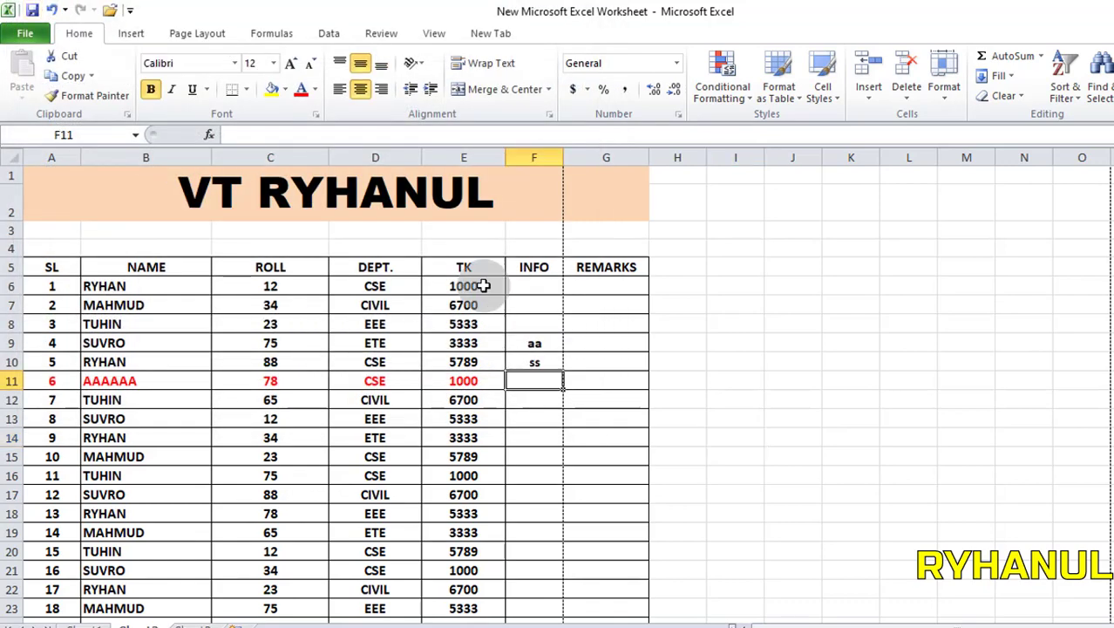
{"action": "left_click", "coordinate": [129, 10]}
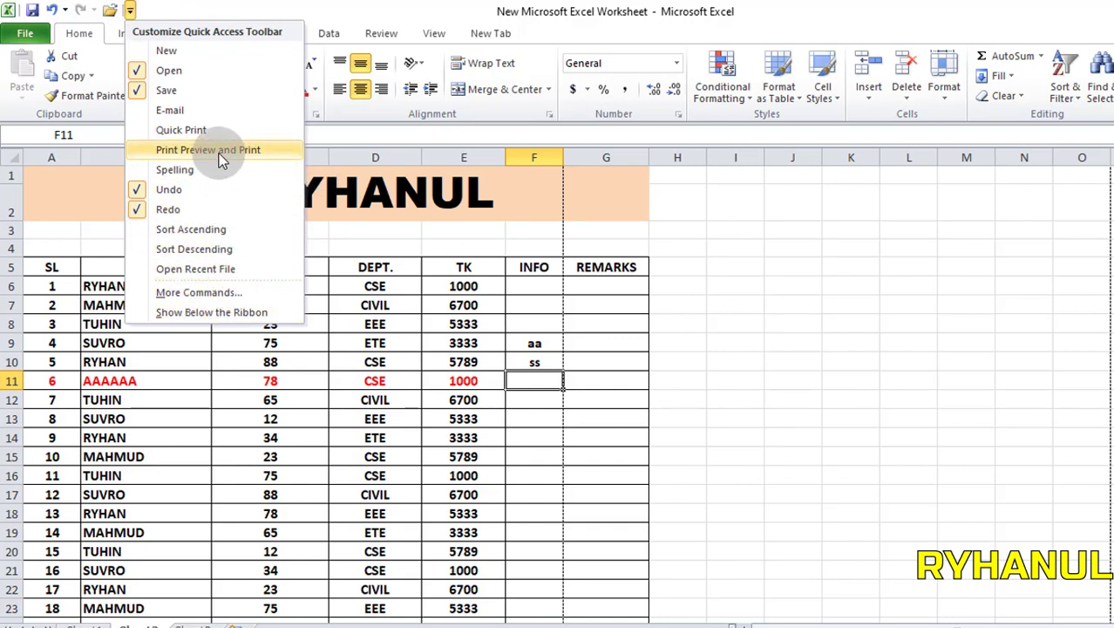
{"action": "left_click", "coordinate": [600, 323]}
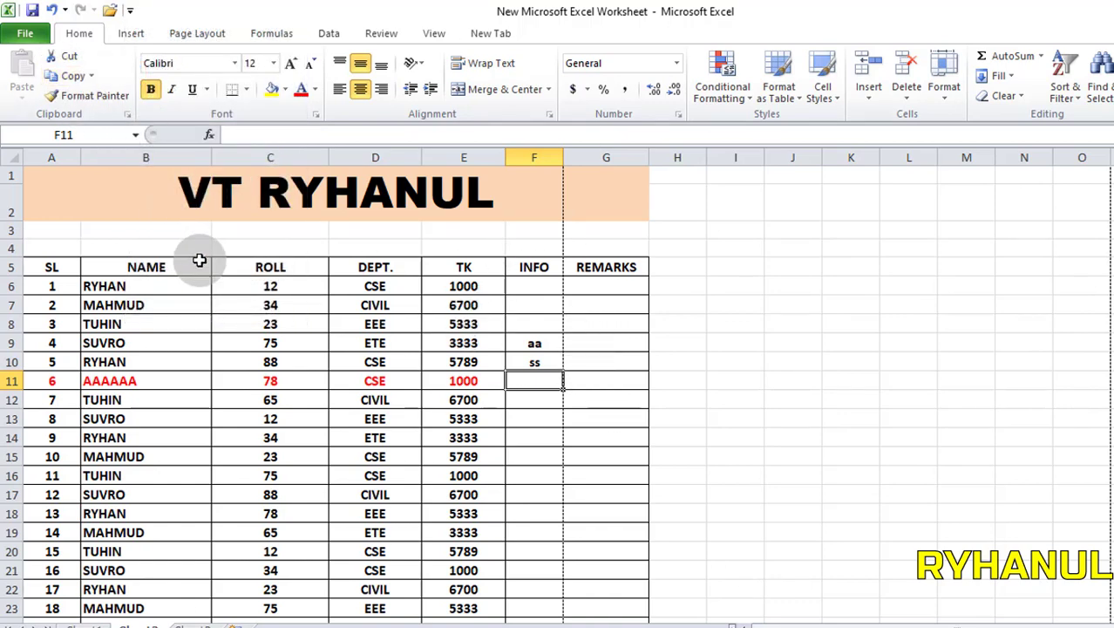
{"action": "key", "text": "ctrl+p"}
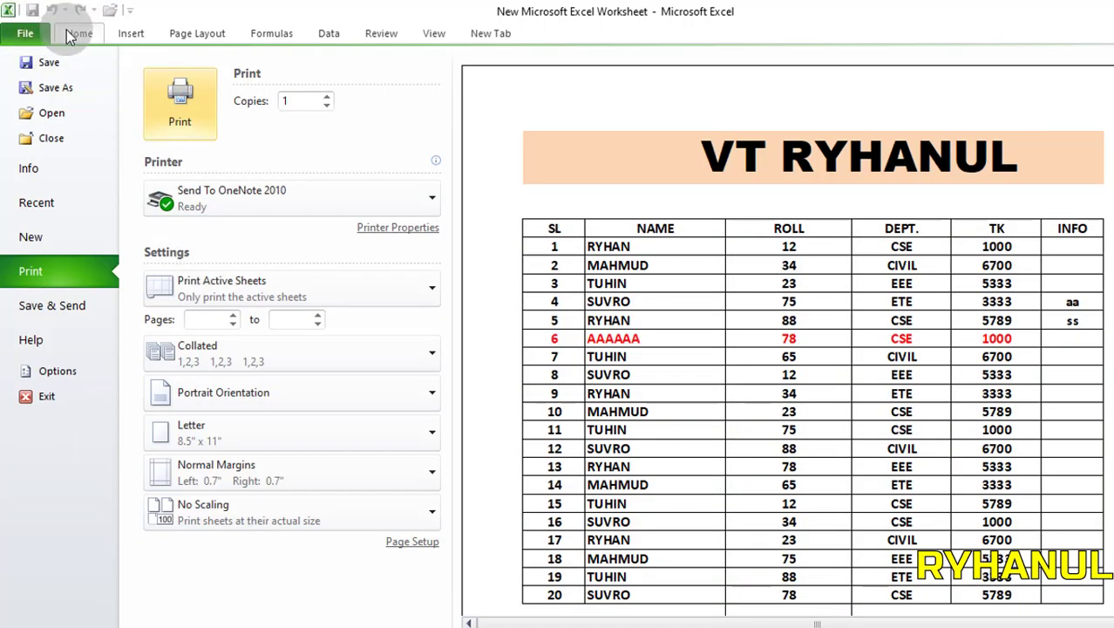
{"action": "left_click", "coordinate": [25, 35]}
{"action": "left_click", "coordinate": [24, 39]}
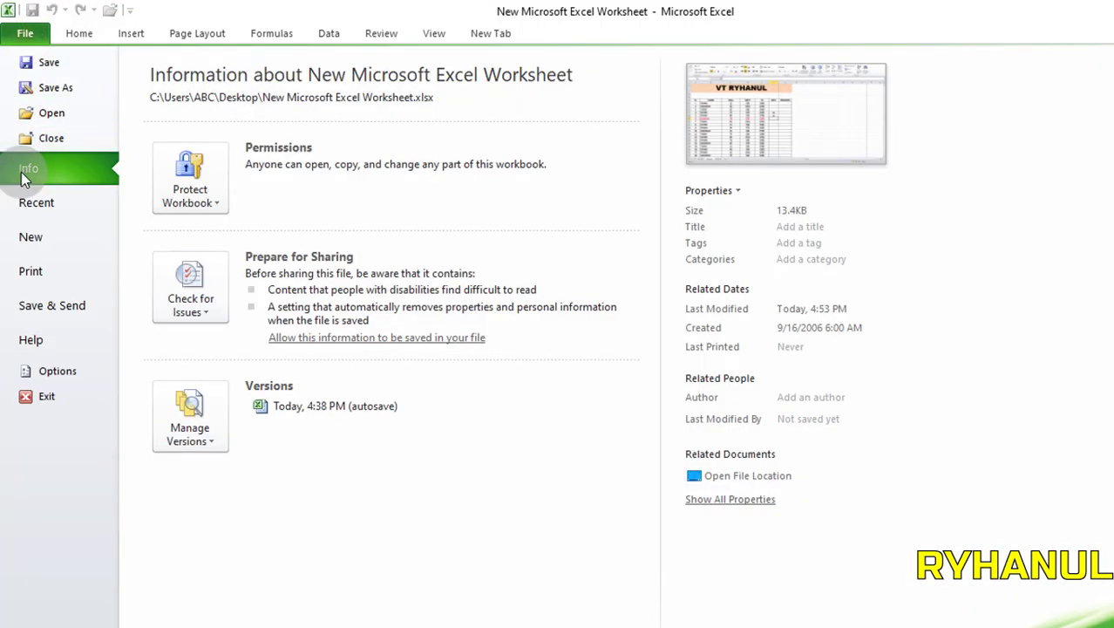
{"action": "left_click", "coordinate": [35, 272]}
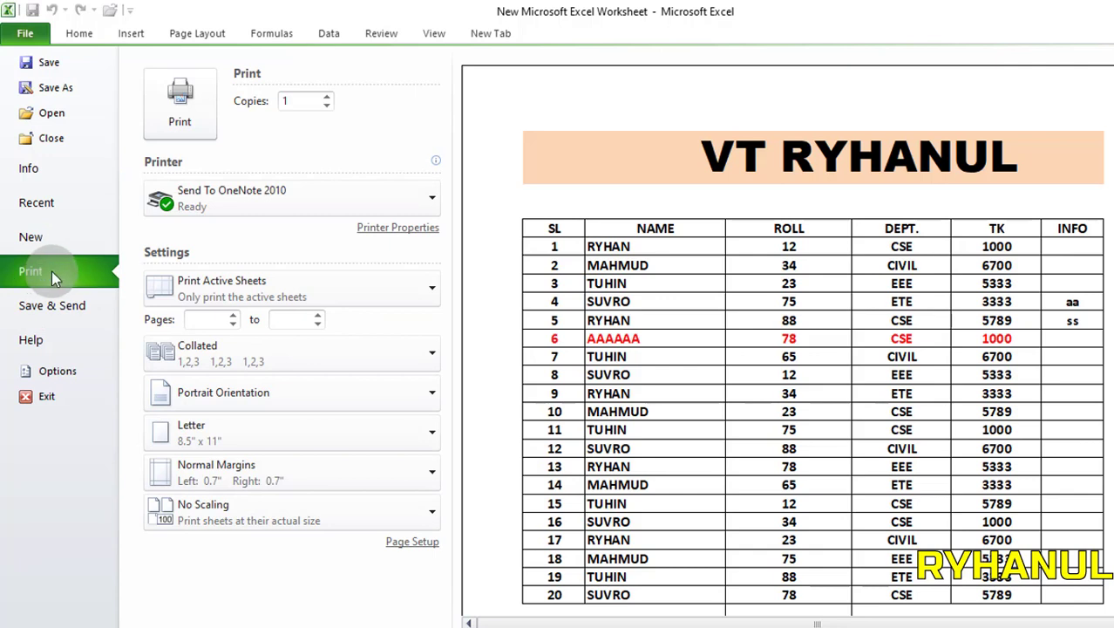
{"action": "left_click", "coordinate": [76, 35]}
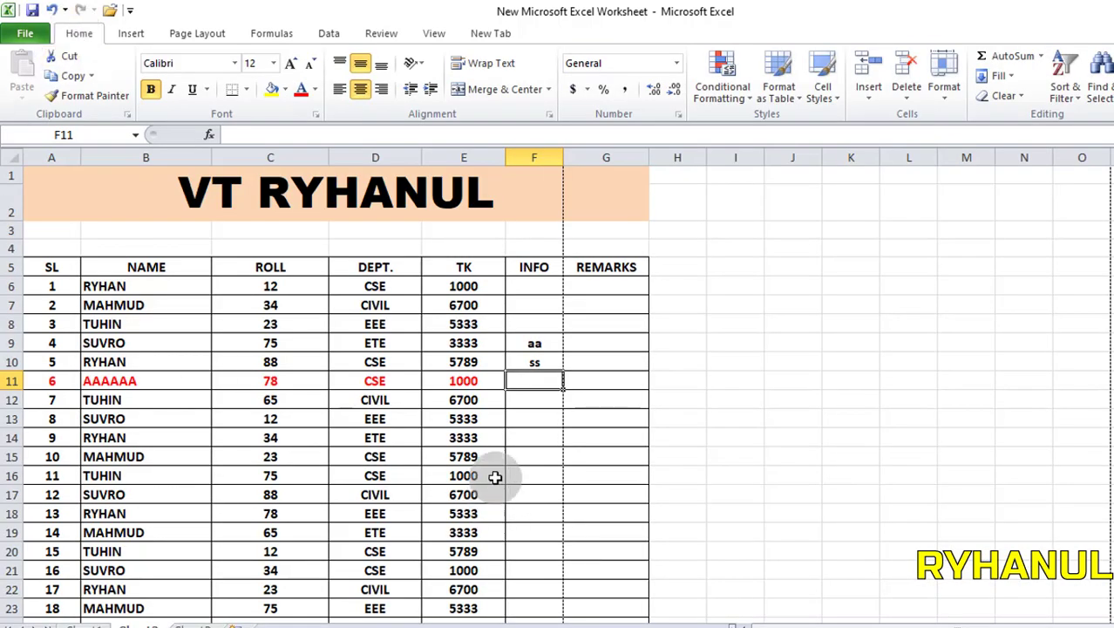
{"action": "left_click", "coordinate": [534, 456]}
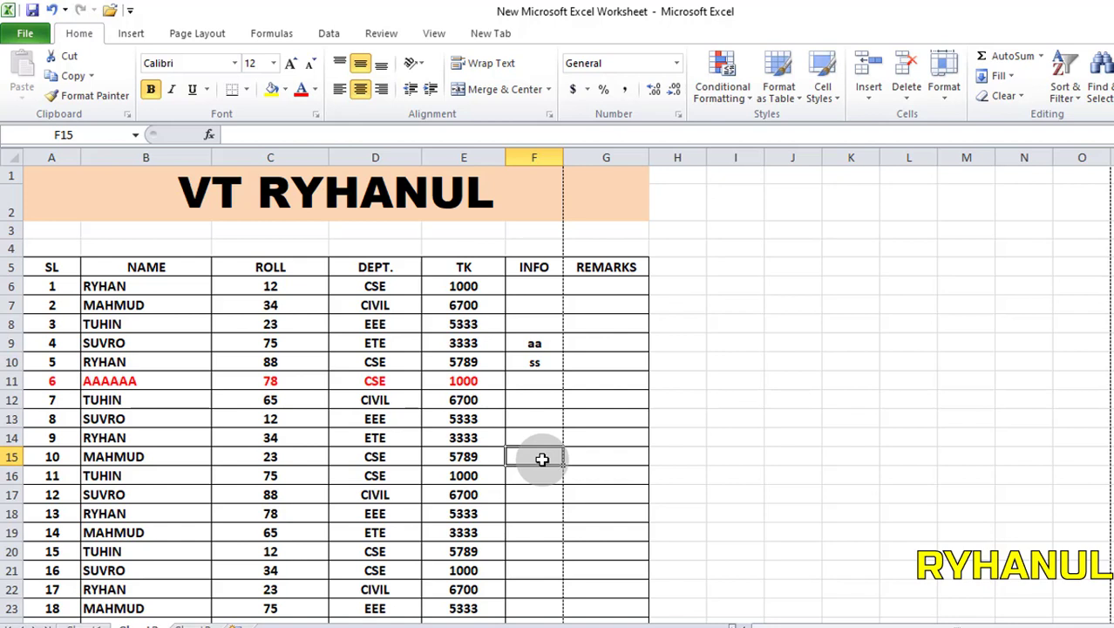
- Tick Print Preview and Print in the quick-access customization list
{"action": "left_click", "coordinate": [130, 12]}
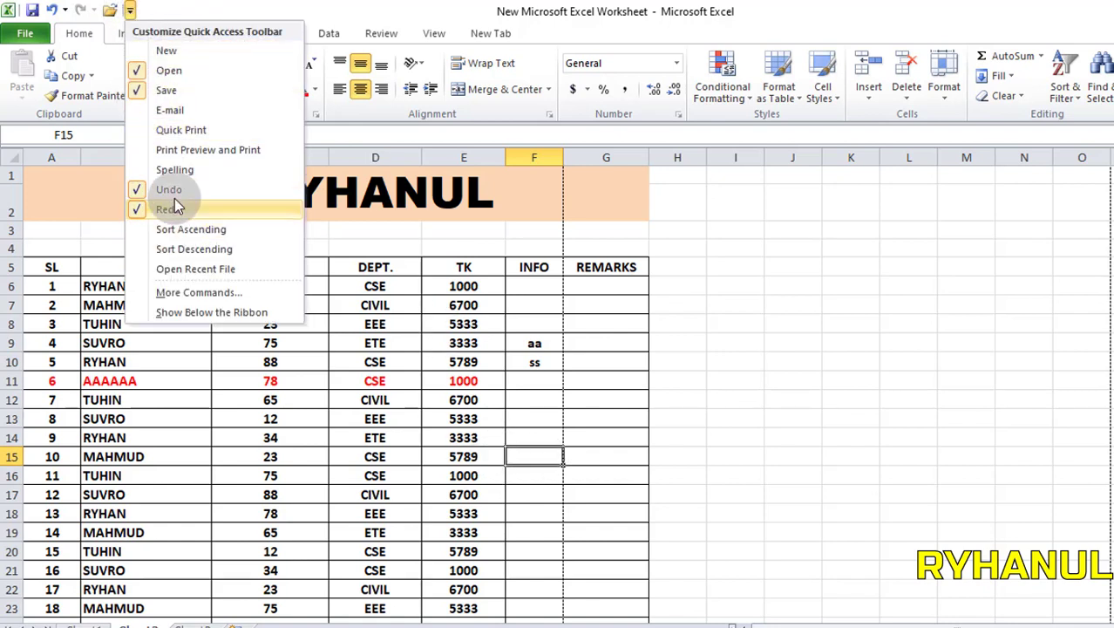
{"action": "left_click", "coordinate": [142, 152]}
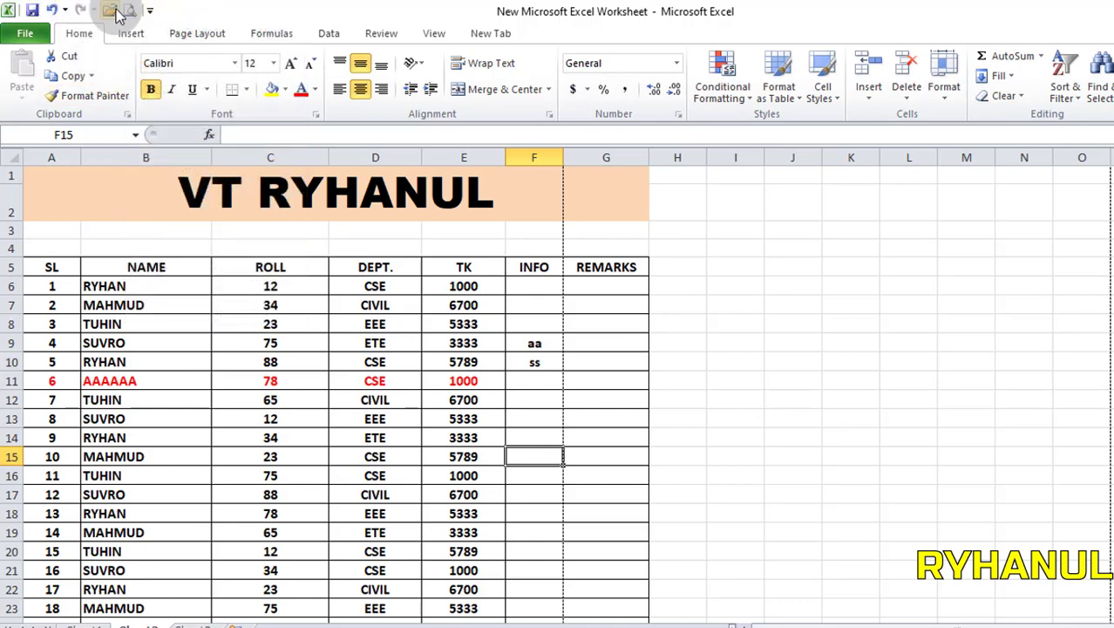
{"action": "left_click", "coordinate": [673, 449]}
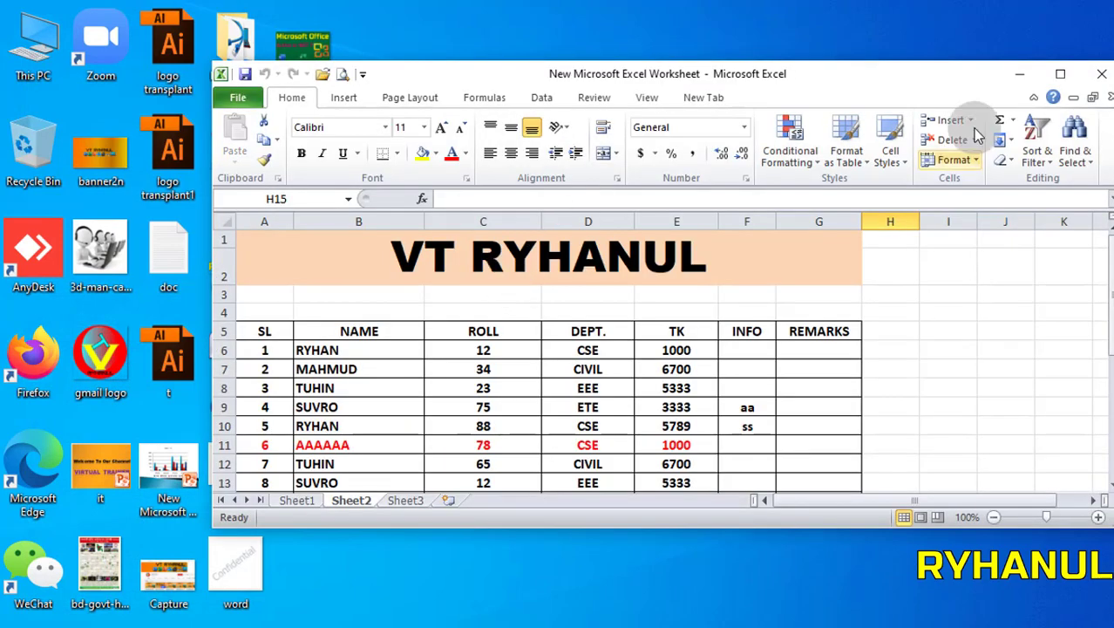
- Maximize Excel, view the student table's print preview at actual size, then return
{"action": "left_click", "coordinate": [1060, 73]}
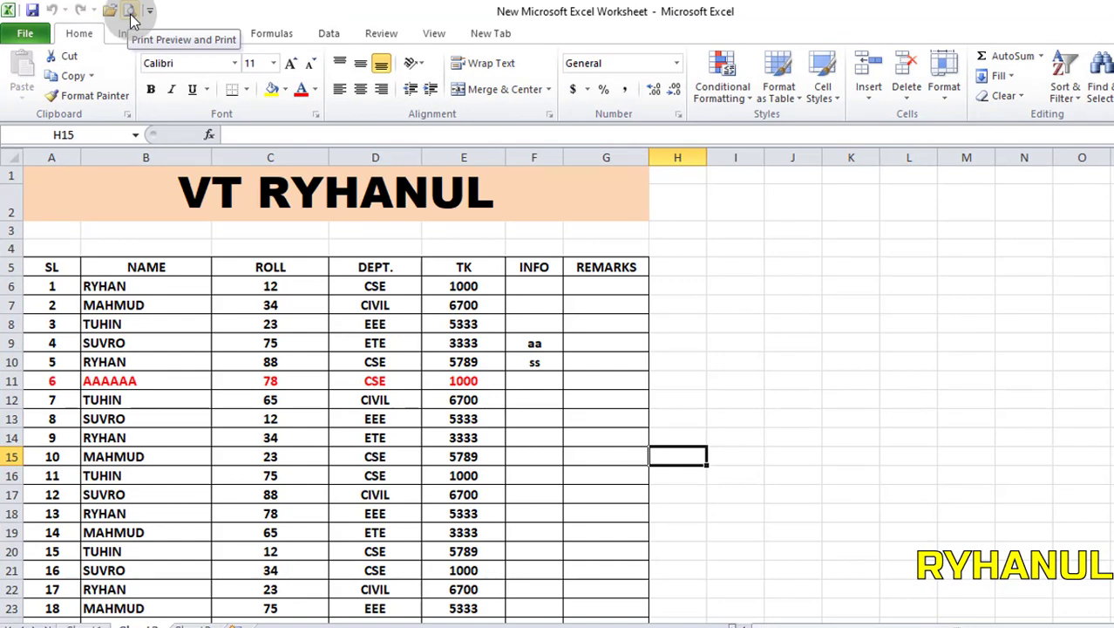
{"action": "left_click", "coordinate": [129, 11]}
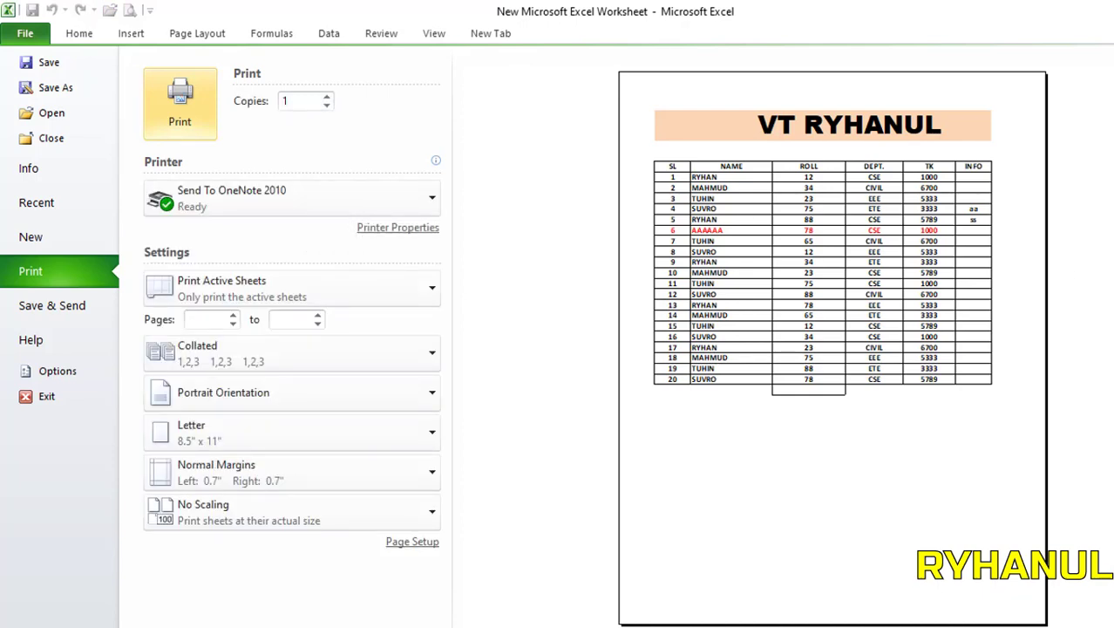
{"action": "left_click", "coordinate": [1096, 373]}
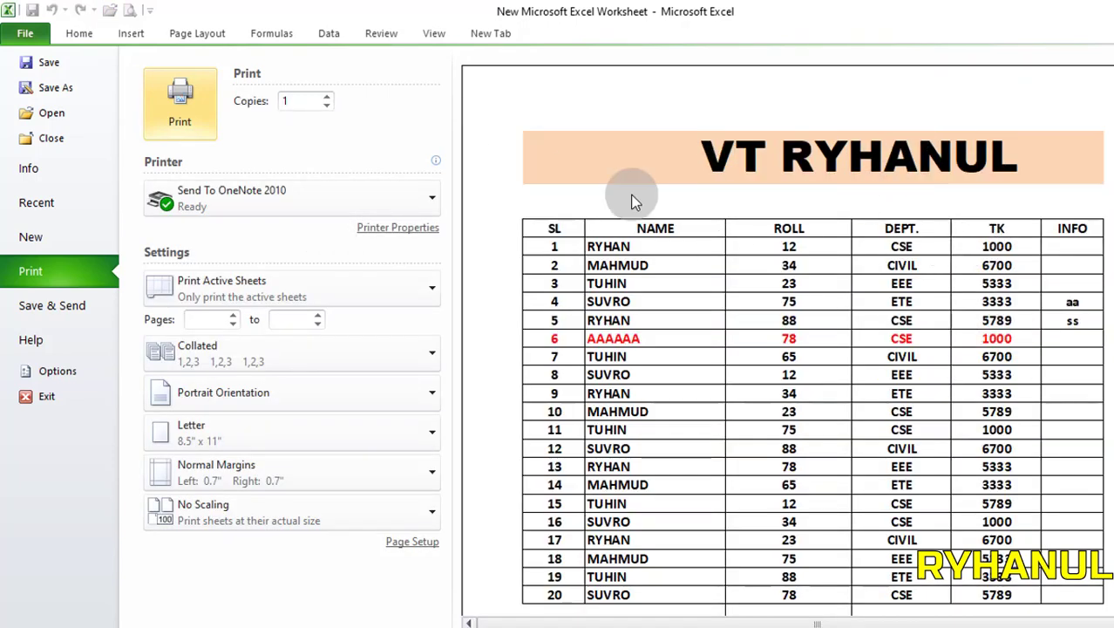
{"action": "left_click", "coordinate": [67, 35]}
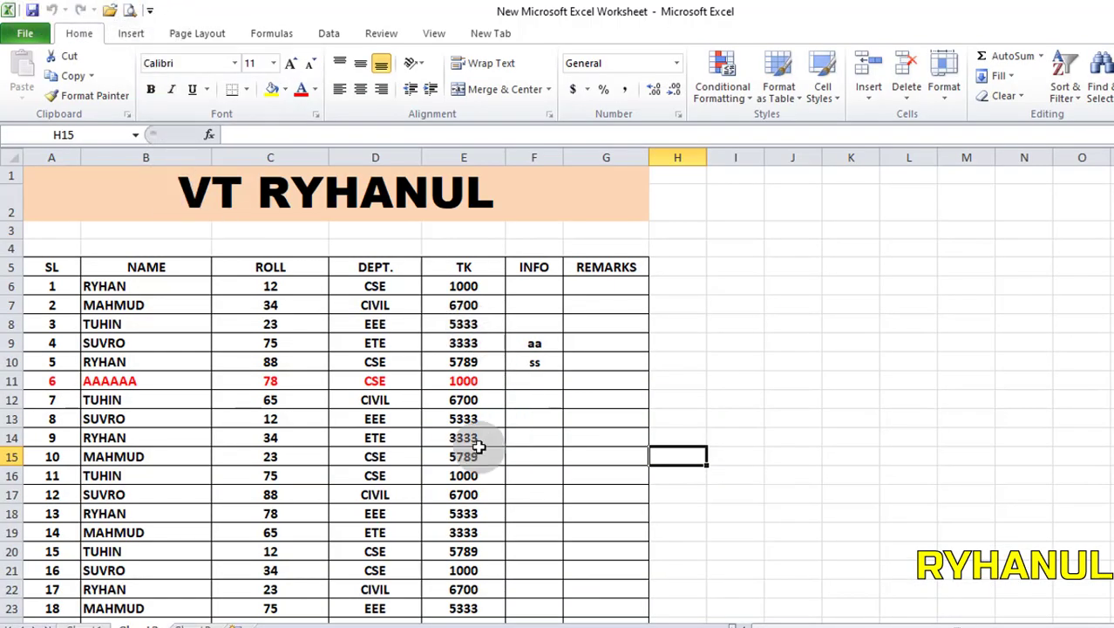
{"action": "left_click", "coordinate": [148, 12]}
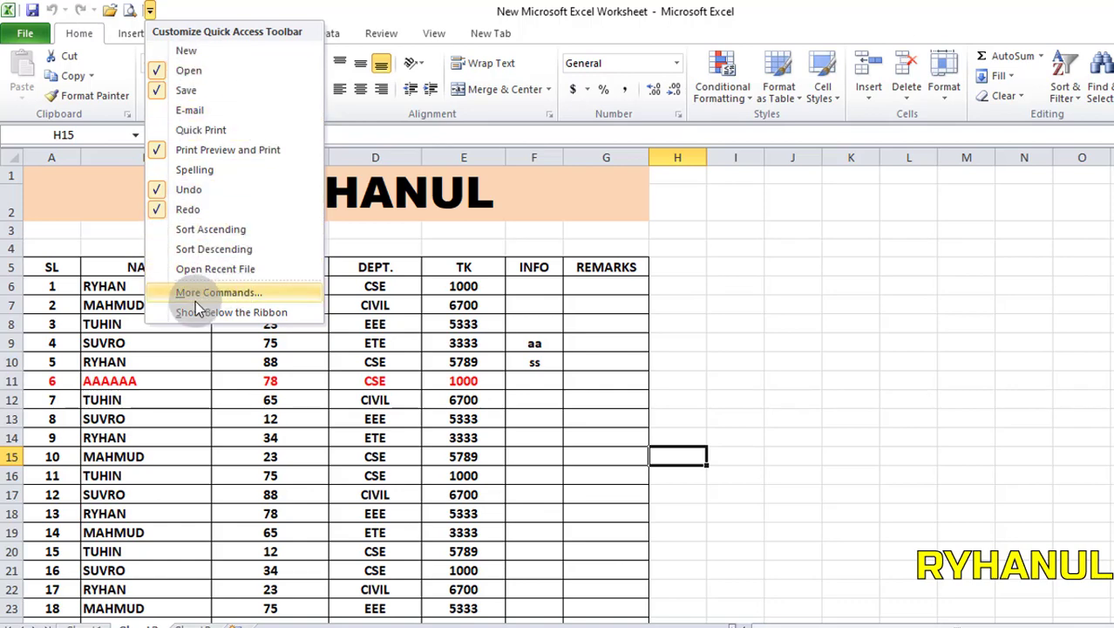
{"action": "left_click", "coordinate": [220, 293]}
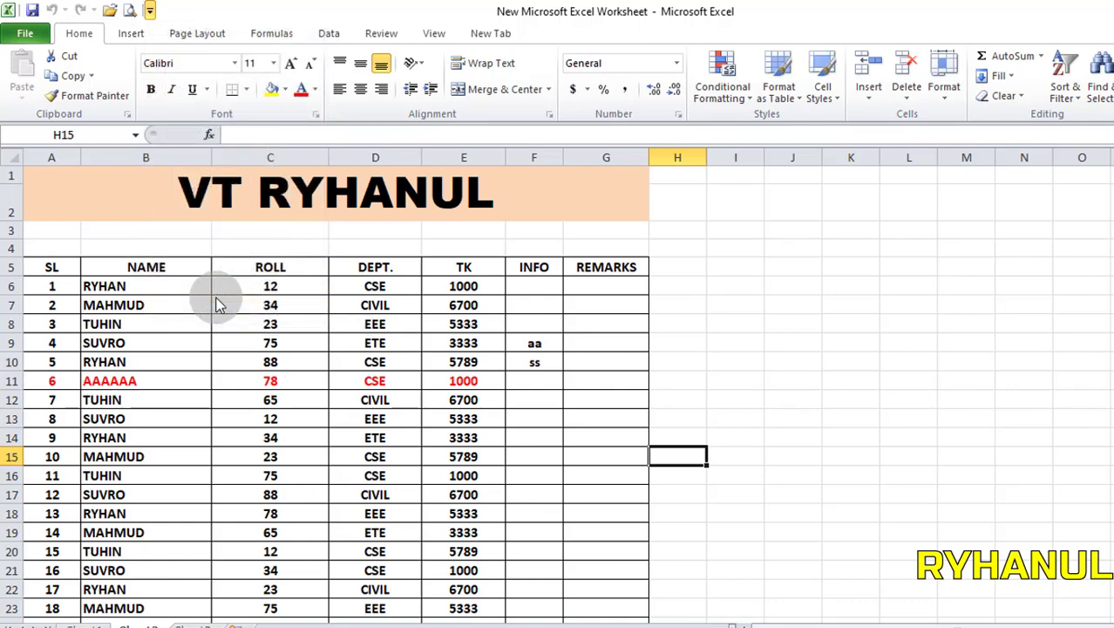
{"action": "scroll", "coordinate": [440, 427], "scroll_direction": "down", "scroll_amount": 4}
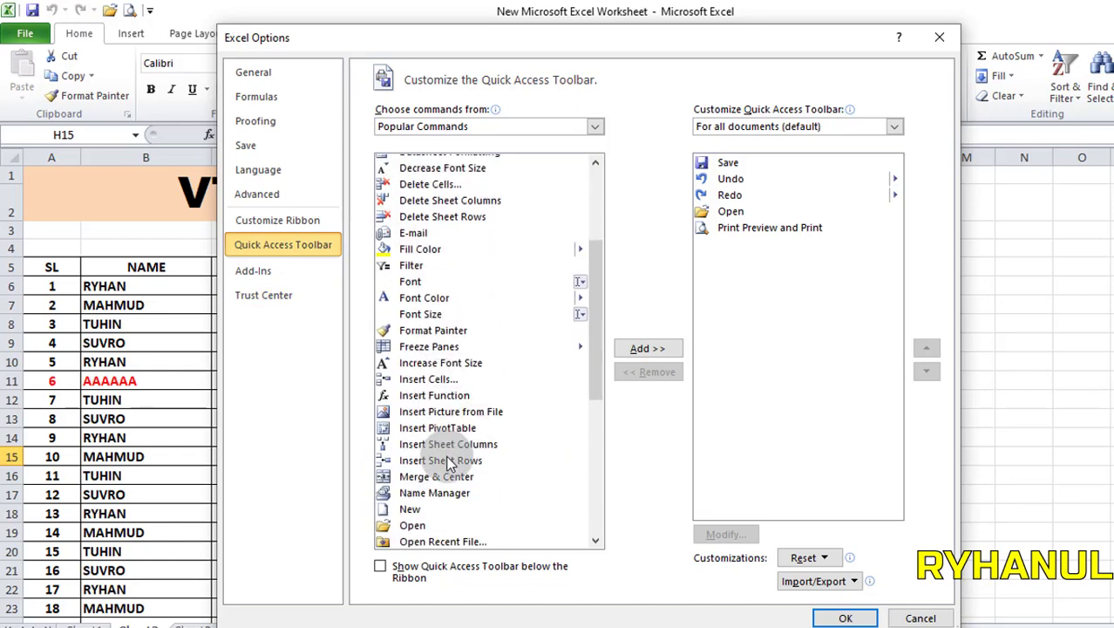
{"action": "scroll", "coordinate": [475, 383], "scroll_direction": "down", "scroll_amount": 4}
{"action": "scroll", "coordinate": [473, 408], "scroll_direction": "down", "scroll_amount": 2}
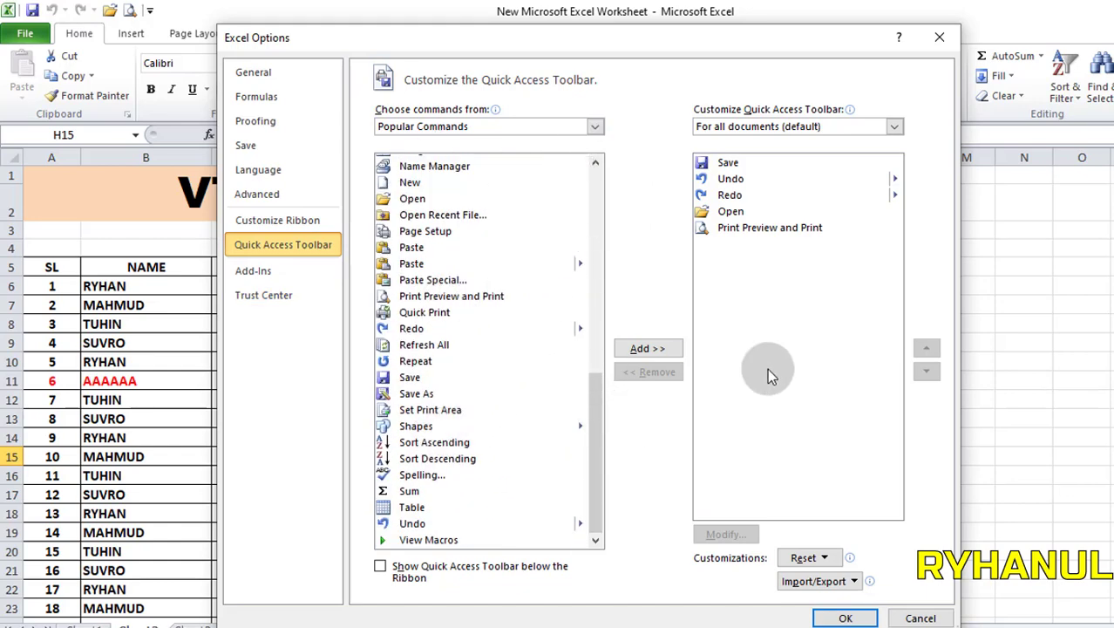
{"action": "left_click", "coordinate": [939, 37]}
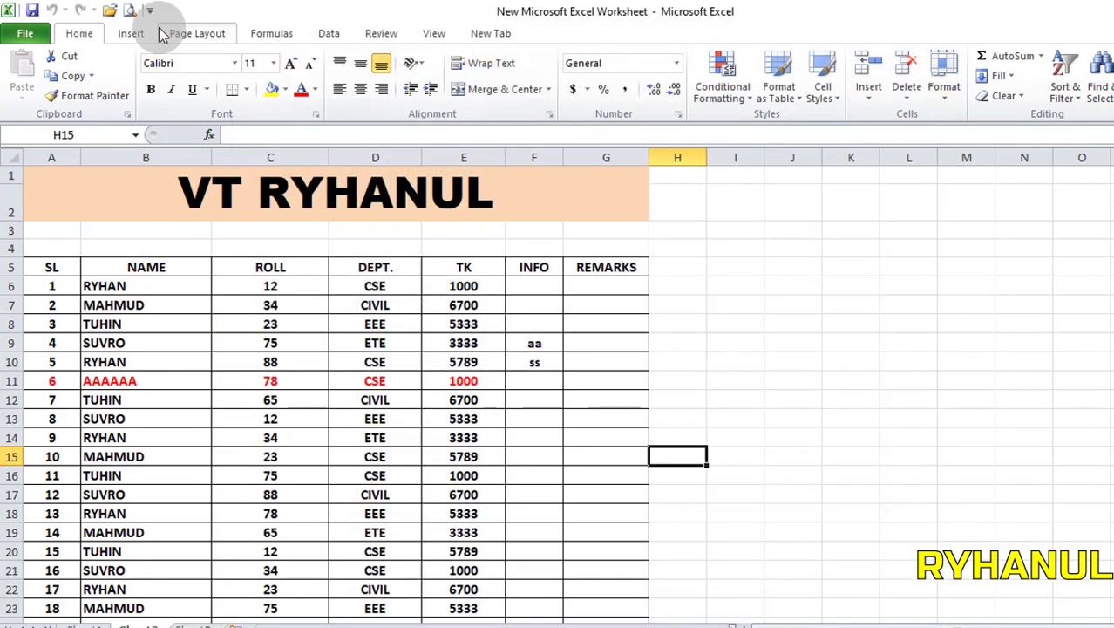
- Right-click Table on the Insert tab and add it to the Quick Access Toolbar
{"action": "left_click", "coordinate": [132, 33]}
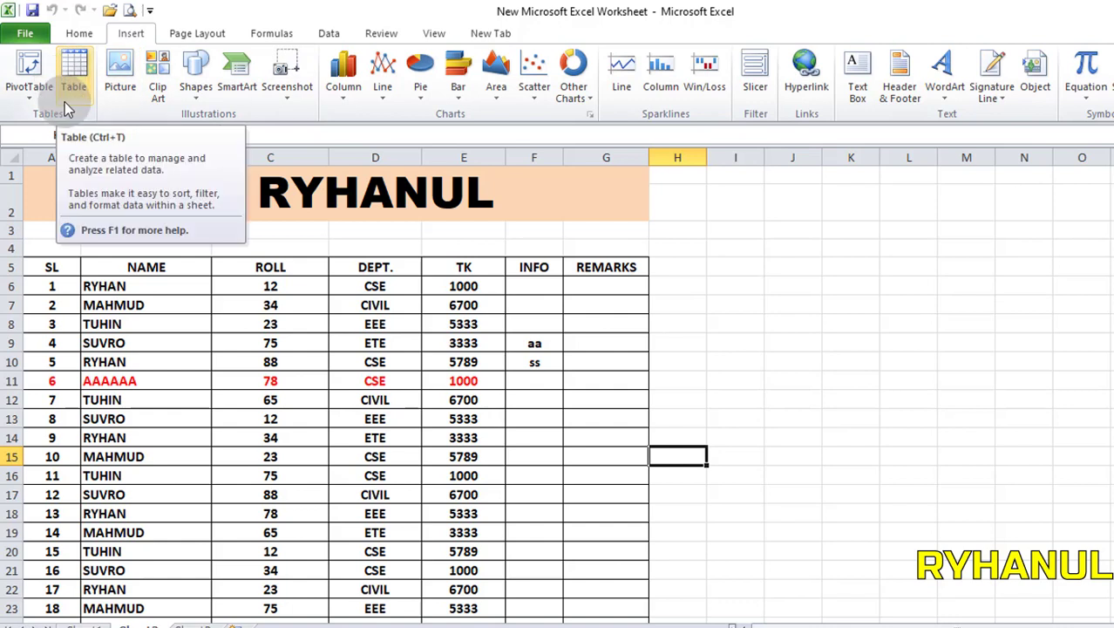
{"action": "left_click", "coordinate": [698, 420]}
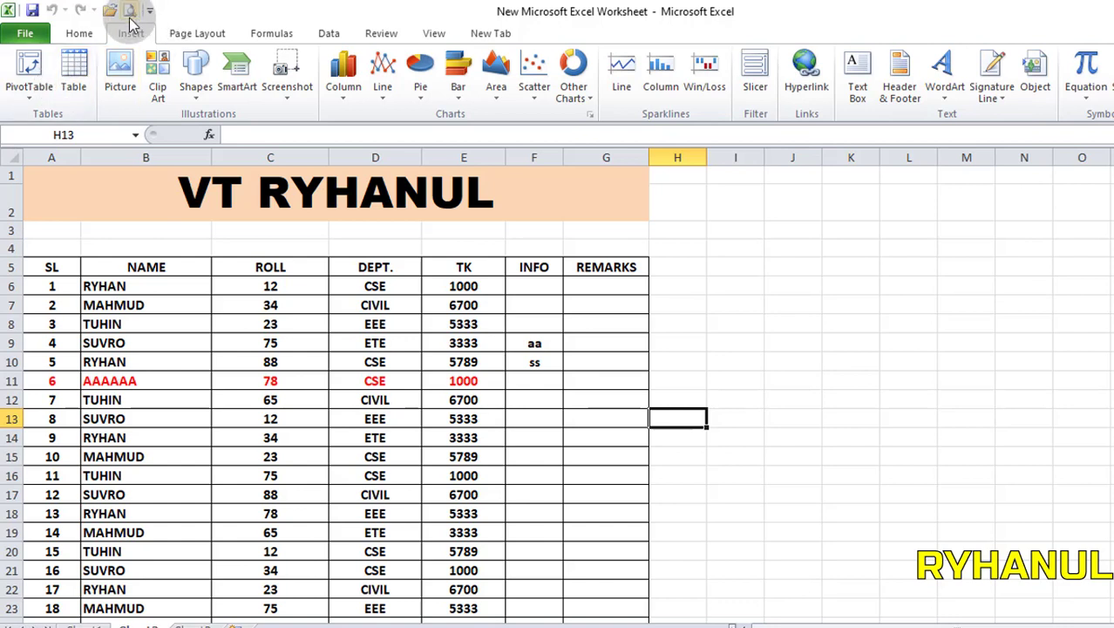
{"action": "right_click", "coordinate": [79, 80]}
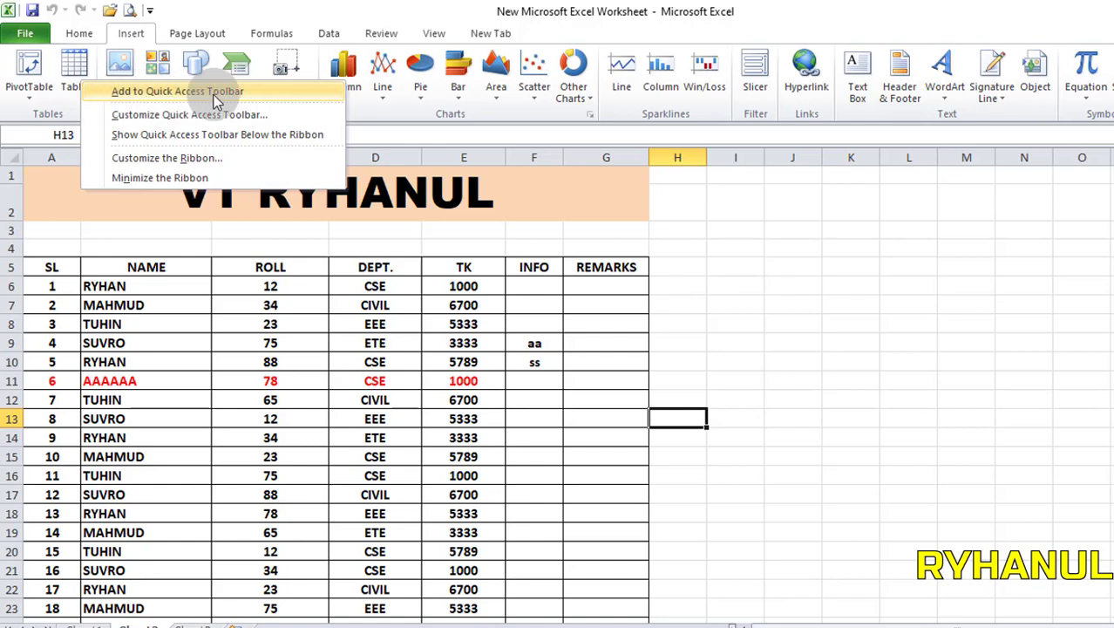
{"action": "left_click", "coordinate": [237, 93]}
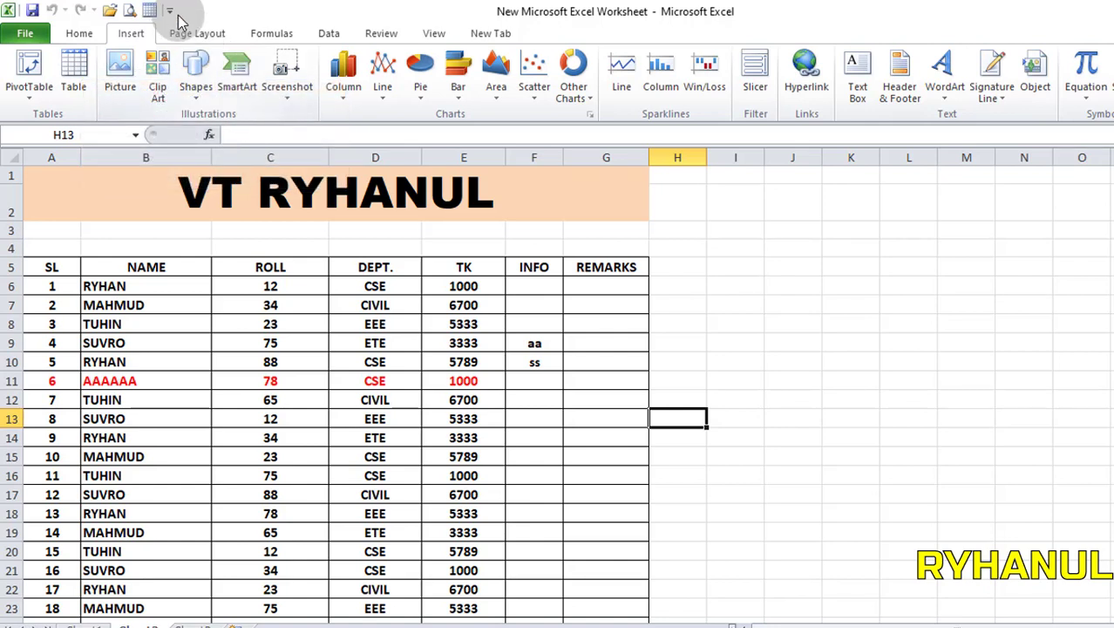
- Use the Table shortcut to create a one-column 'Column1' table at I10:I11
{"action": "left_click", "coordinate": [78, 33]}
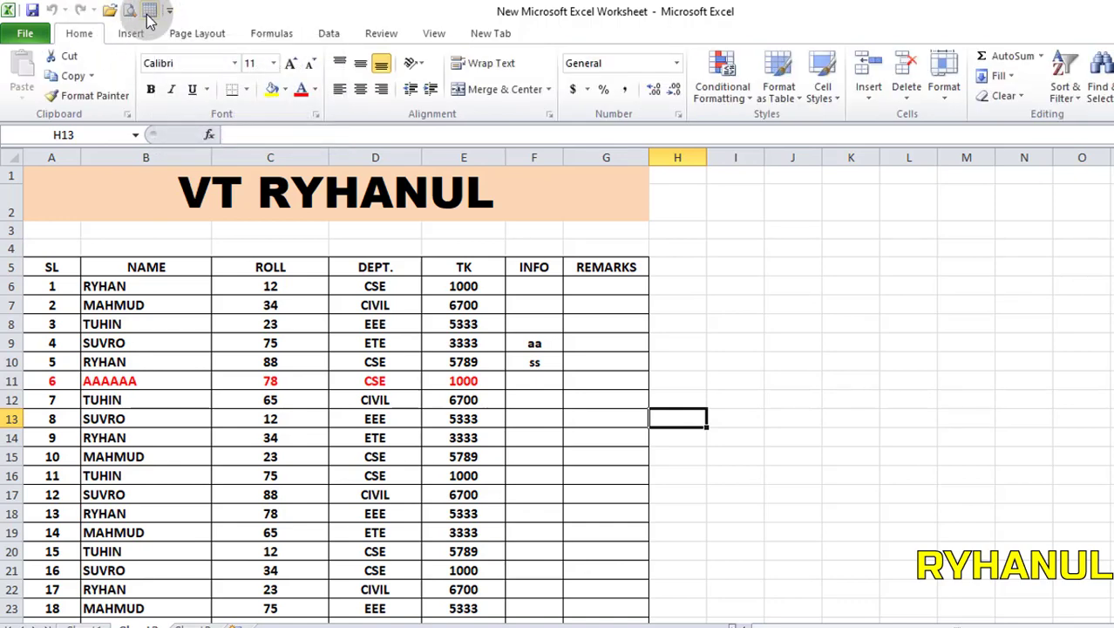
{"action": "left_click", "coordinate": [730, 359]}
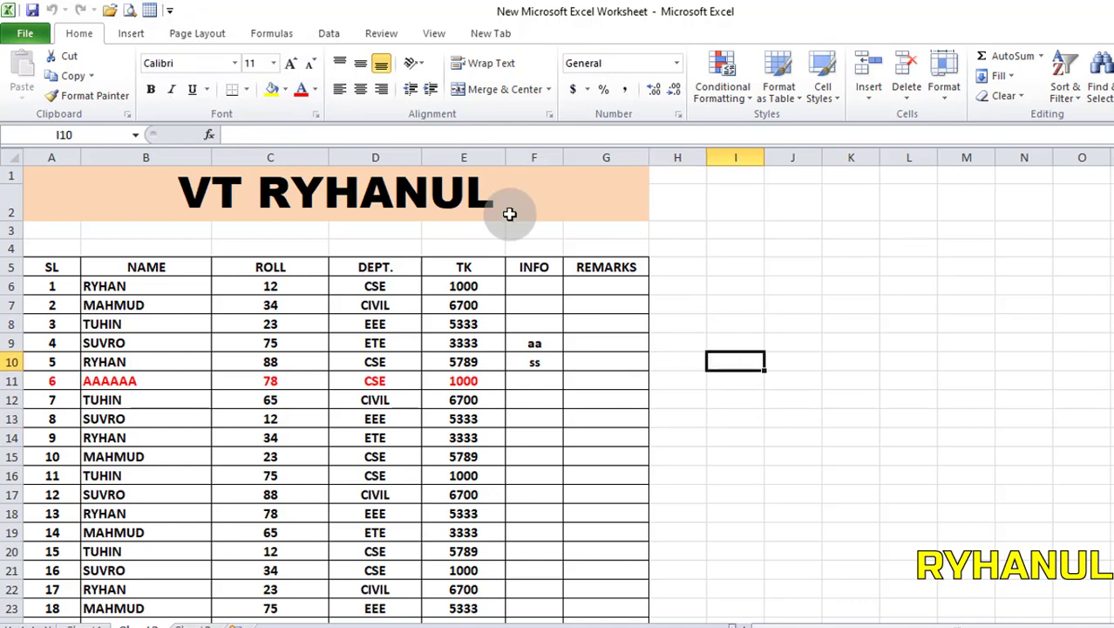
{"action": "left_click", "coordinate": [148, 11]}
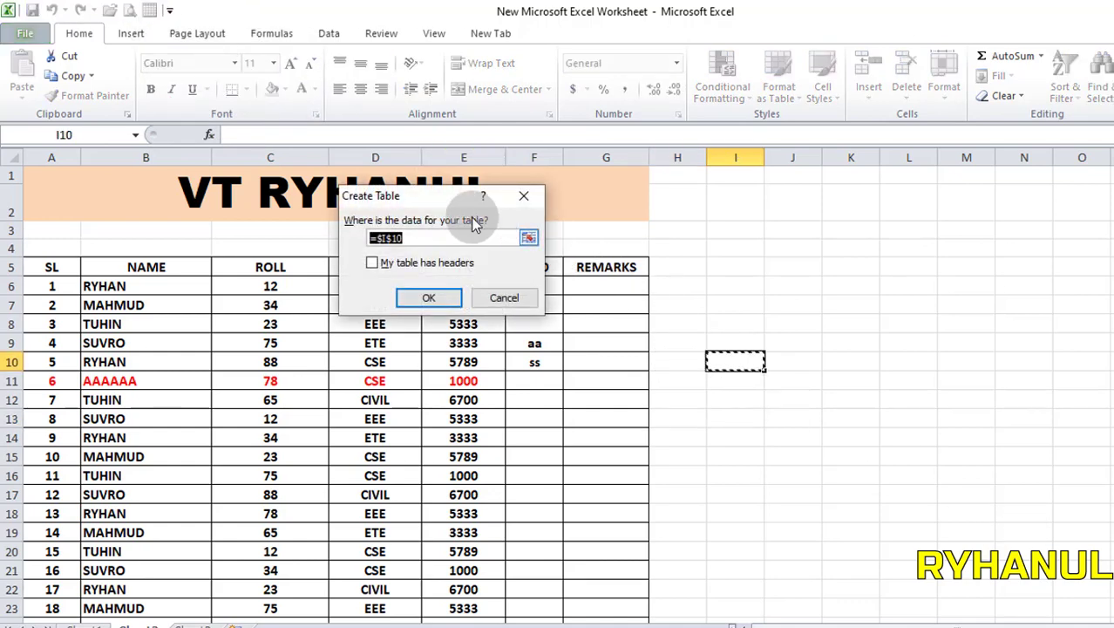
{"action": "left_click", "coordinate": [428, 297]}
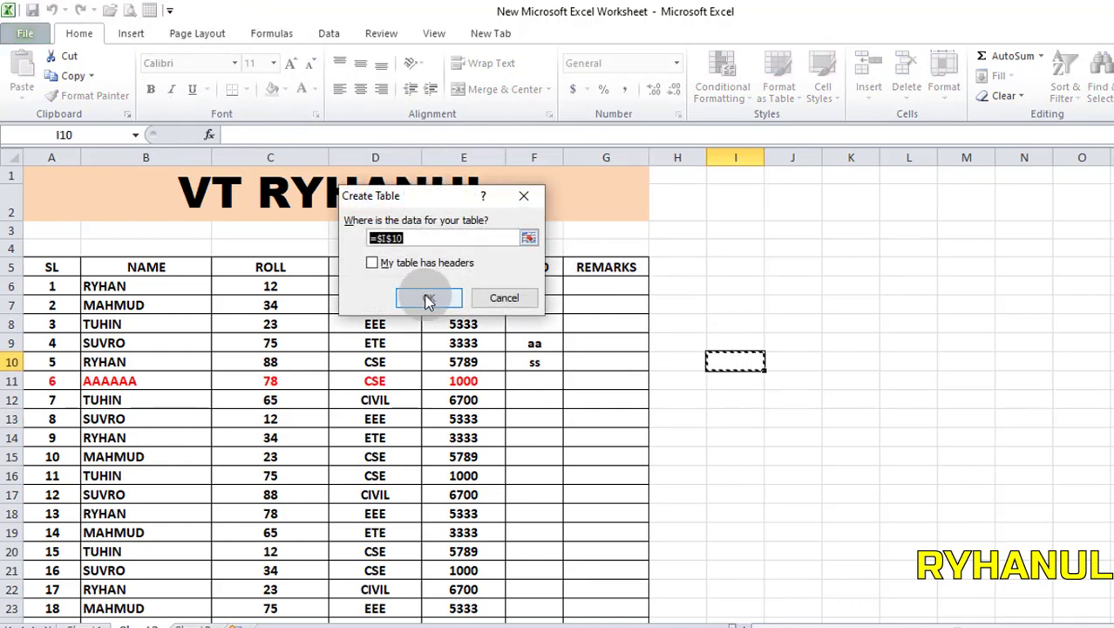
{"action": "left_click", "coordinate": [778, 408]}
{"action": "left_click", "coordinate": [741, 381]}
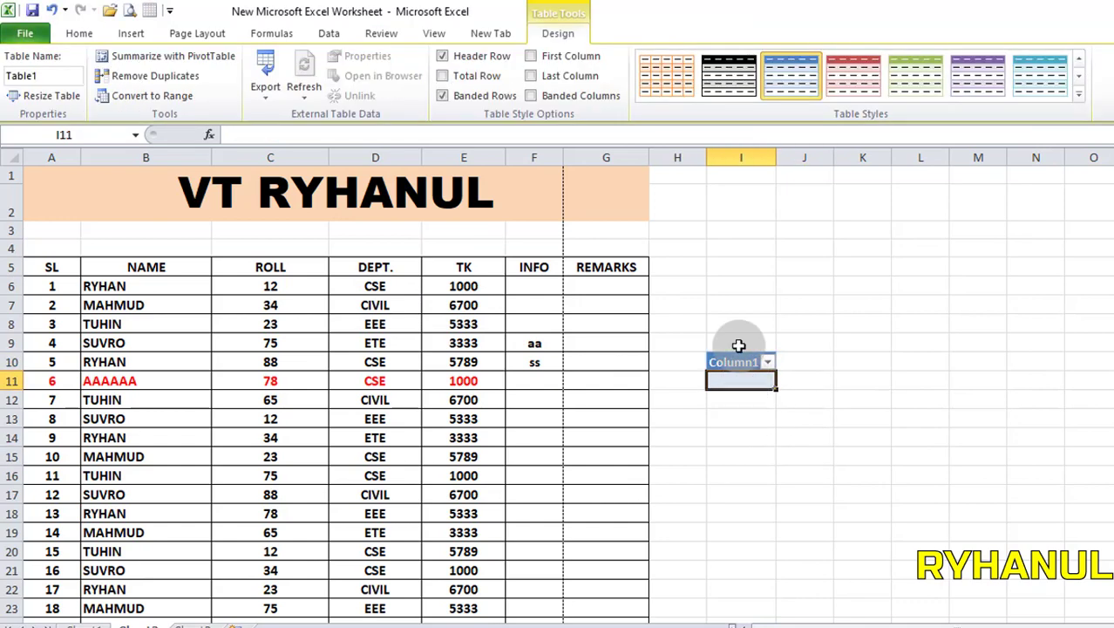
{"action": "left_click", "coordinate": [739, 344]}
{"action": "left_click", "coordinate": [747, 361]}
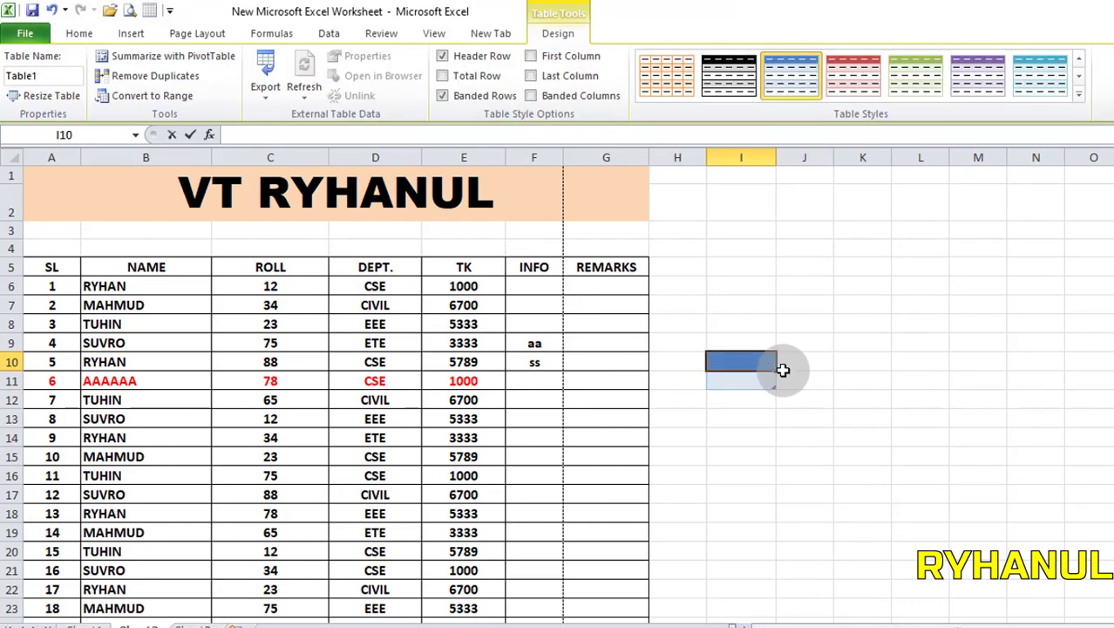
{"action": "left_click", "coordinate": [863, 455]}
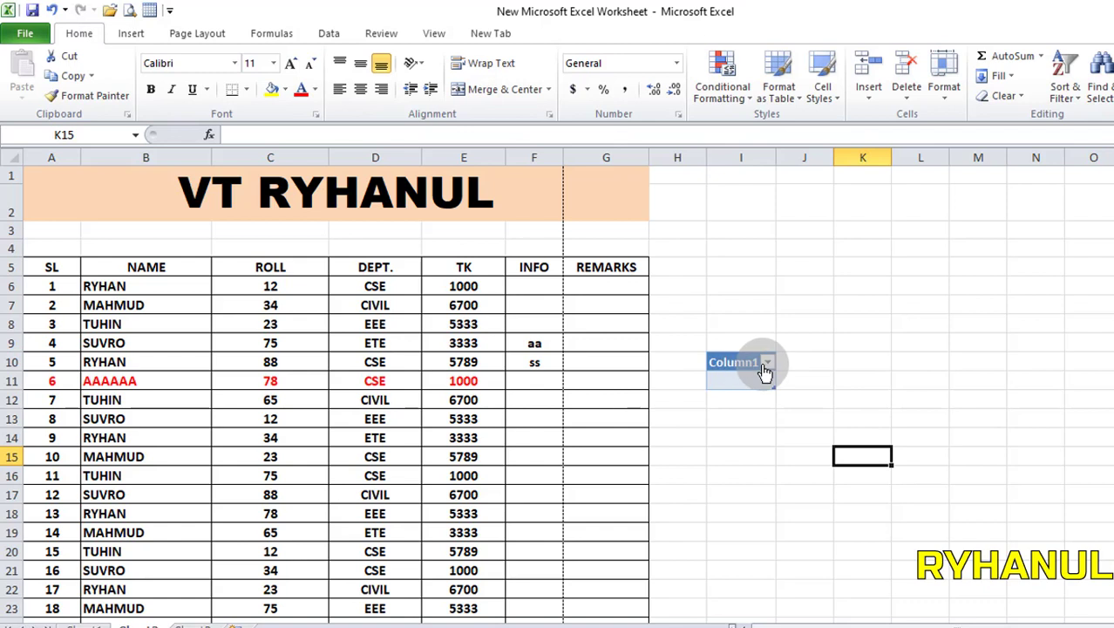
{"action": "left_click", "coordinate": [169, 10]}
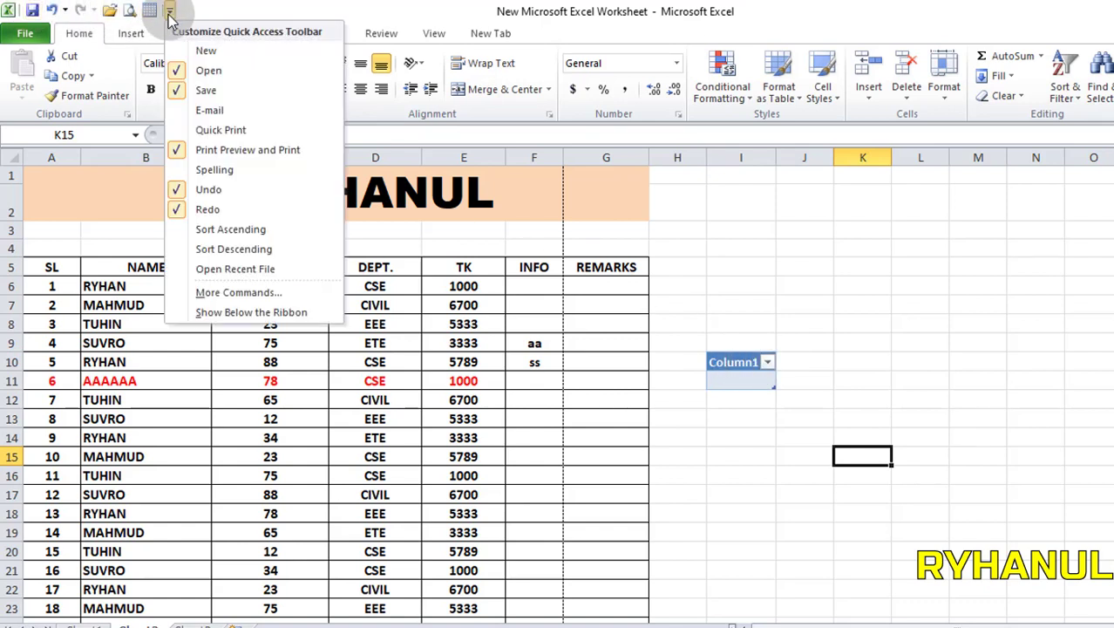
{"action": "left_click", "coordinate": [236, 295]}
{"action": "scroll", "coordinate": [462, 340], "scroll_direction": "down", "scroll_amount": 1}
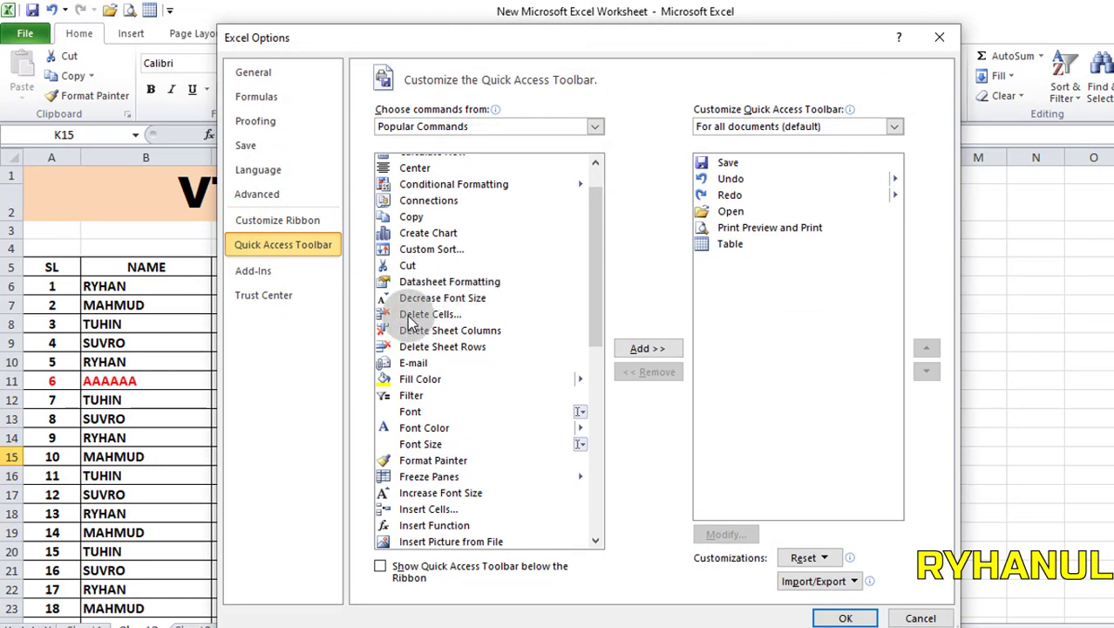
{"action": "left_click", "coordinate": [411, 415]}
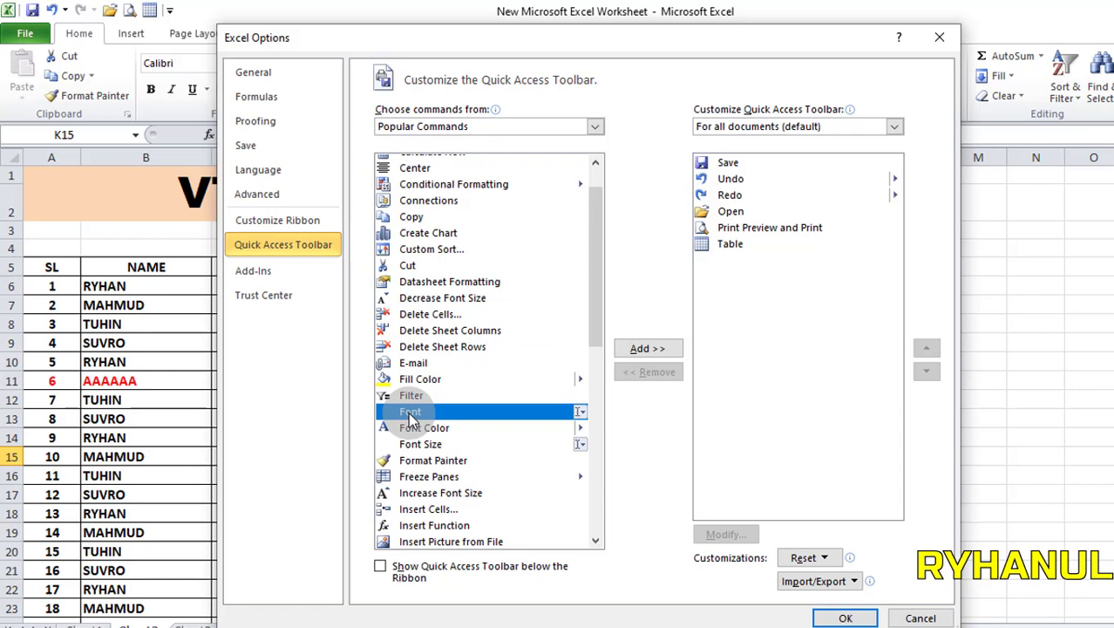
{"action": "left_click", "coordinate": [426, 478]}
{"action": "scroll", "coordinate": [427, 485], "scroll_direction": "down", "scroll_amount": 1}
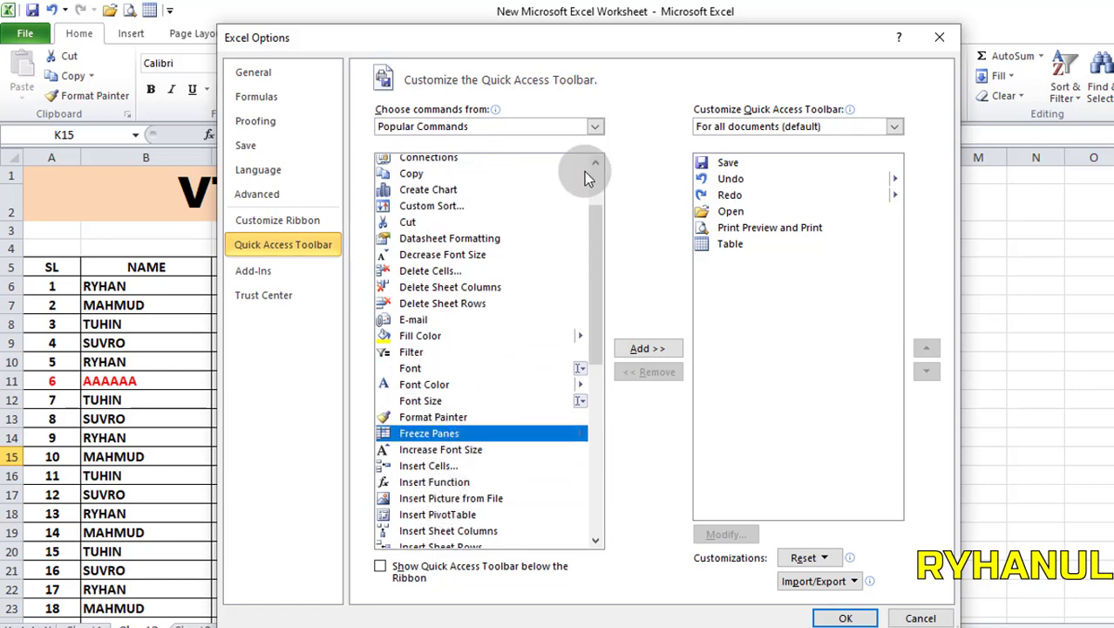
{"action": "left_click", "coordinate": [939, 37]}
- Open and cancel the Insert Picture dialog, returning to the Home tab
{"action": "left_click", "coordinate": [132, 37]}
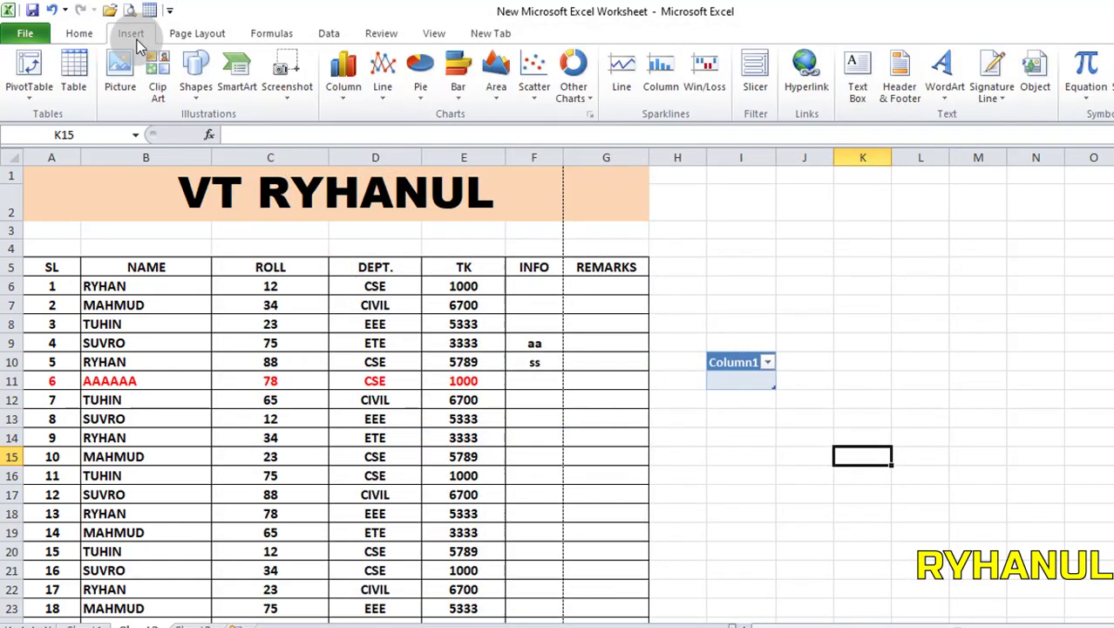
{"action": "left_click", "coordinate": [120, 74]}
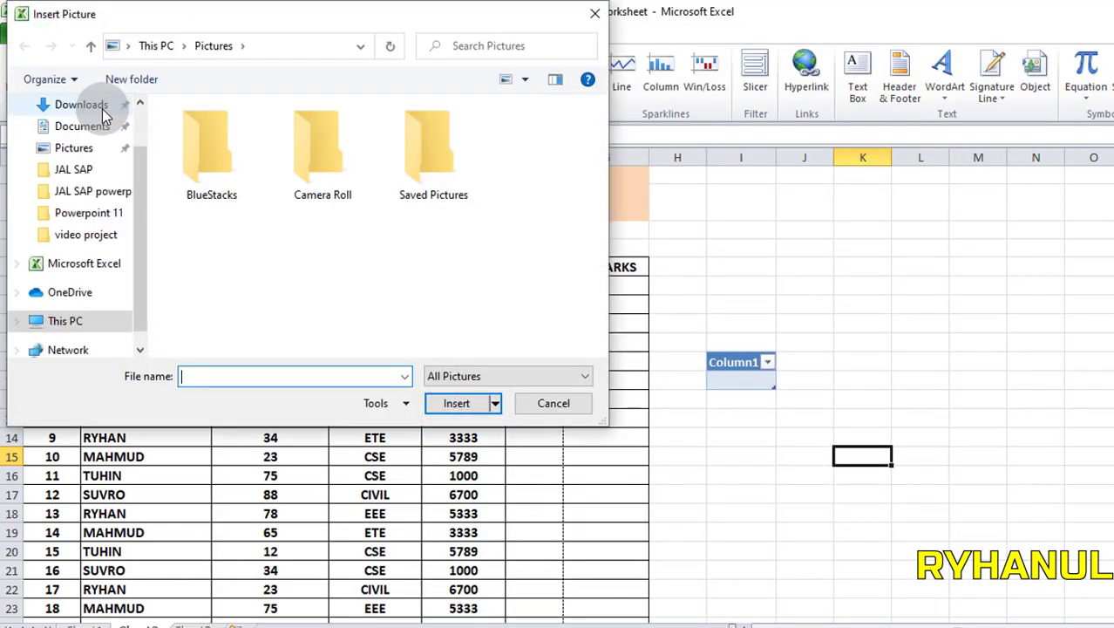
{"action": "left_click", "coordinate": [590, 25]}
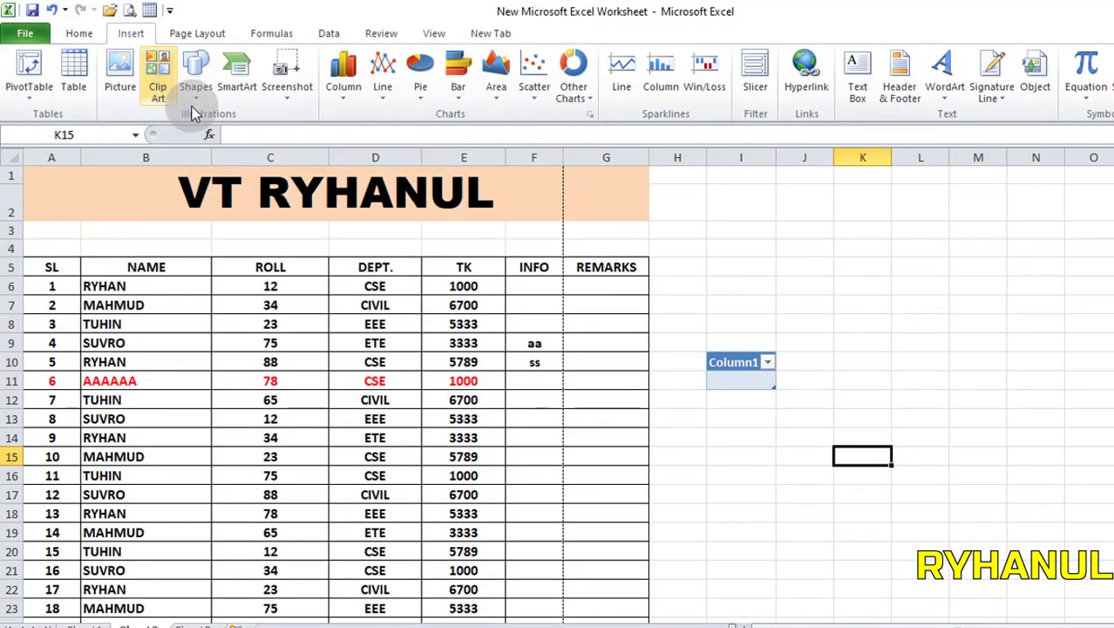
{"action": "left_click", "coordinate": [79, 33]}
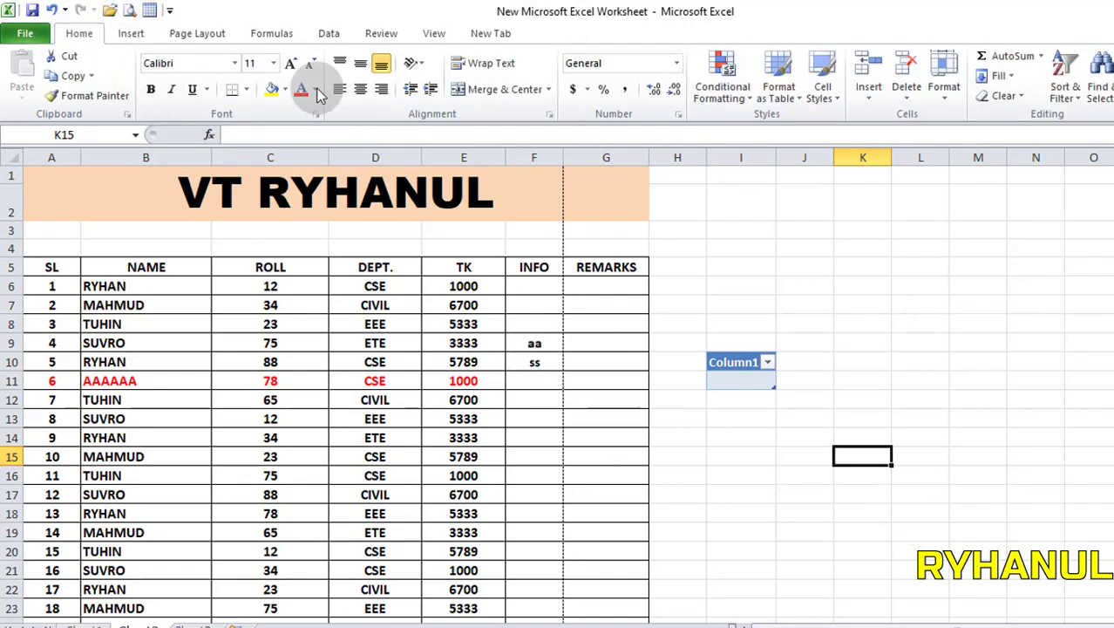
- Add Insert Picture from File to the Quick Access Toolbar through More Commands
{"action": "left_click", "coordinate": [169, 10]}
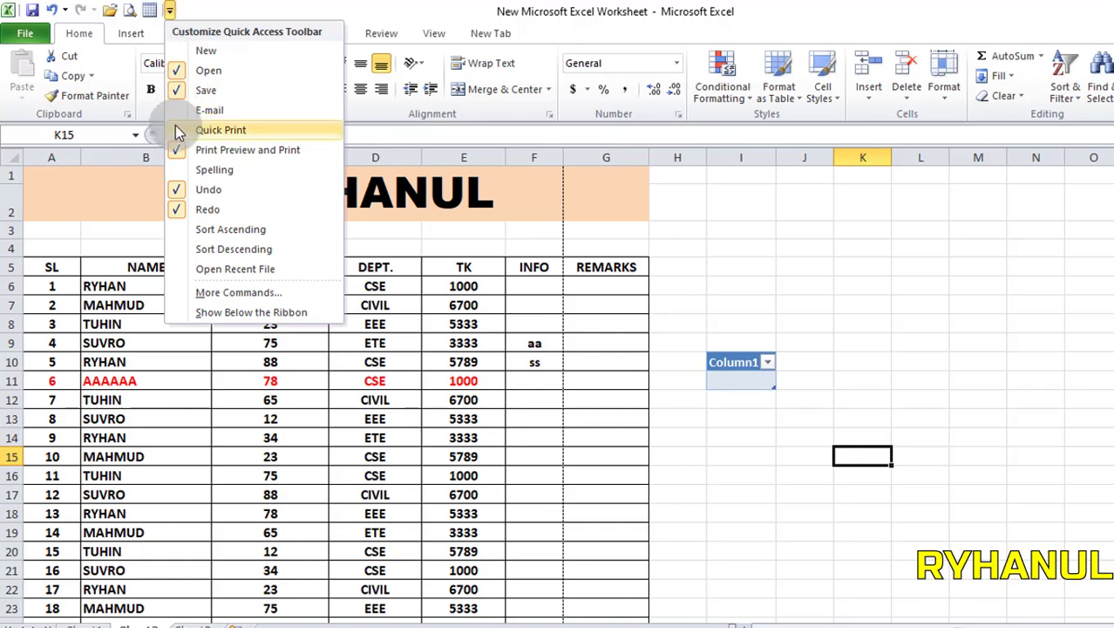
{"action": "left_click", "coordinate": [210, 293]}
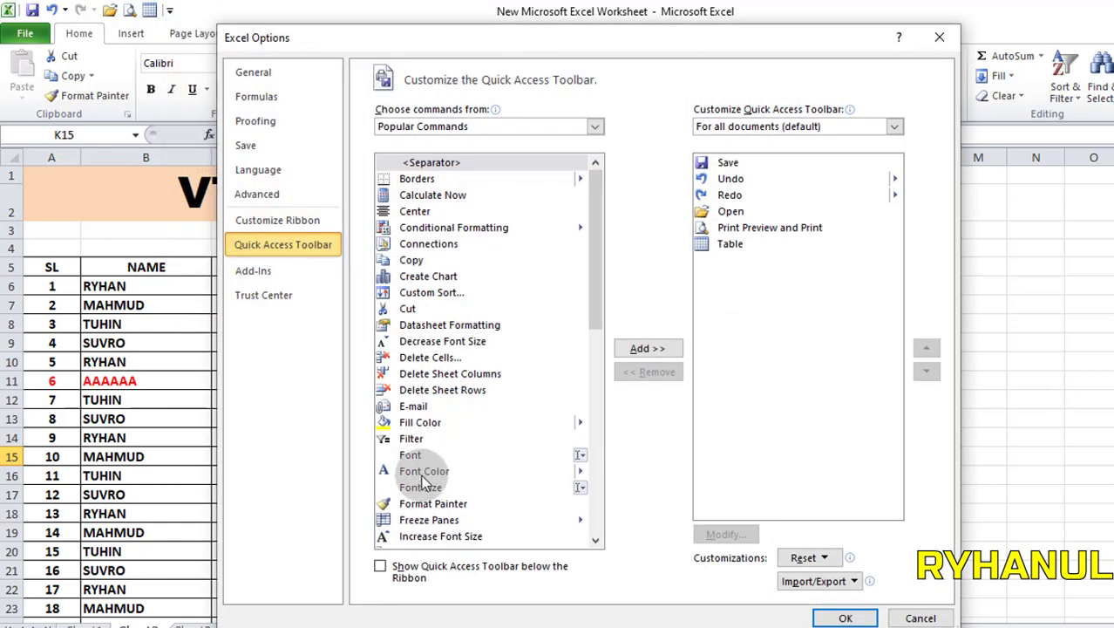
{"action": "scroll", "coordinate": [419, 425], "scroll_direction": "down", "scroll_amount": 3}
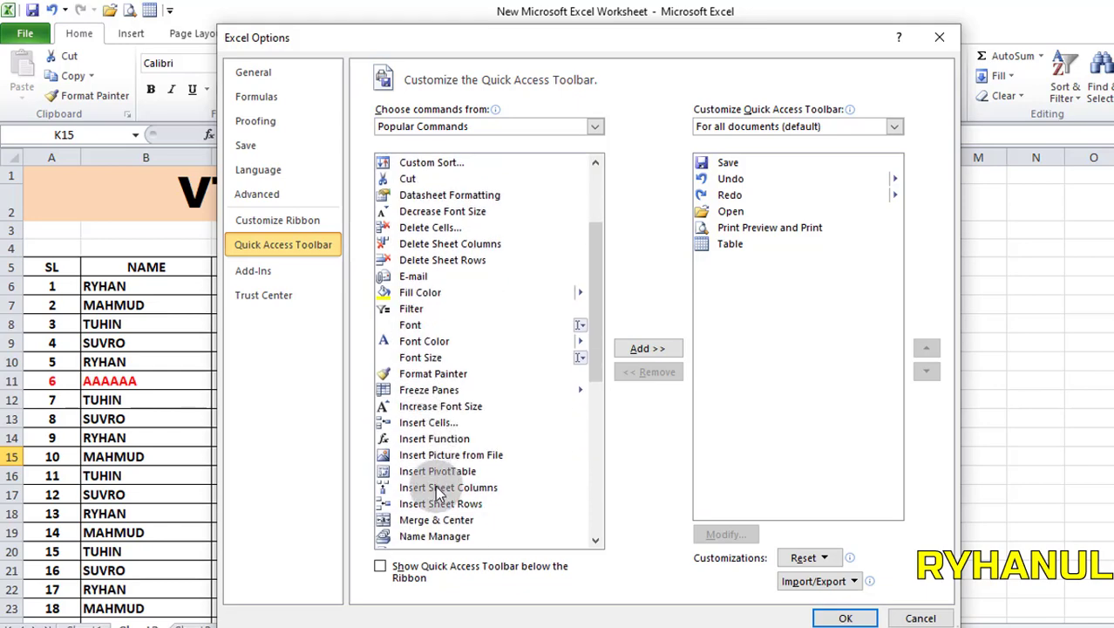
{"action": "left_click", "coordinate": [434, 454]}
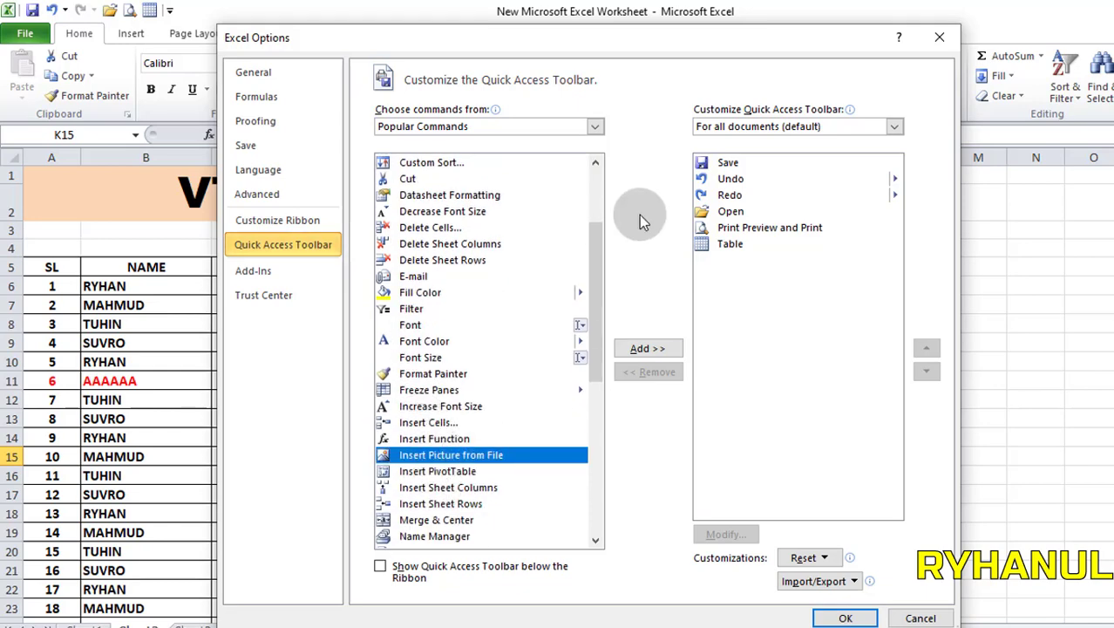
{"action": "left_click", "coordinate": [638, 351]}
{"action": "left_click", "coordinate": [844, 618]}
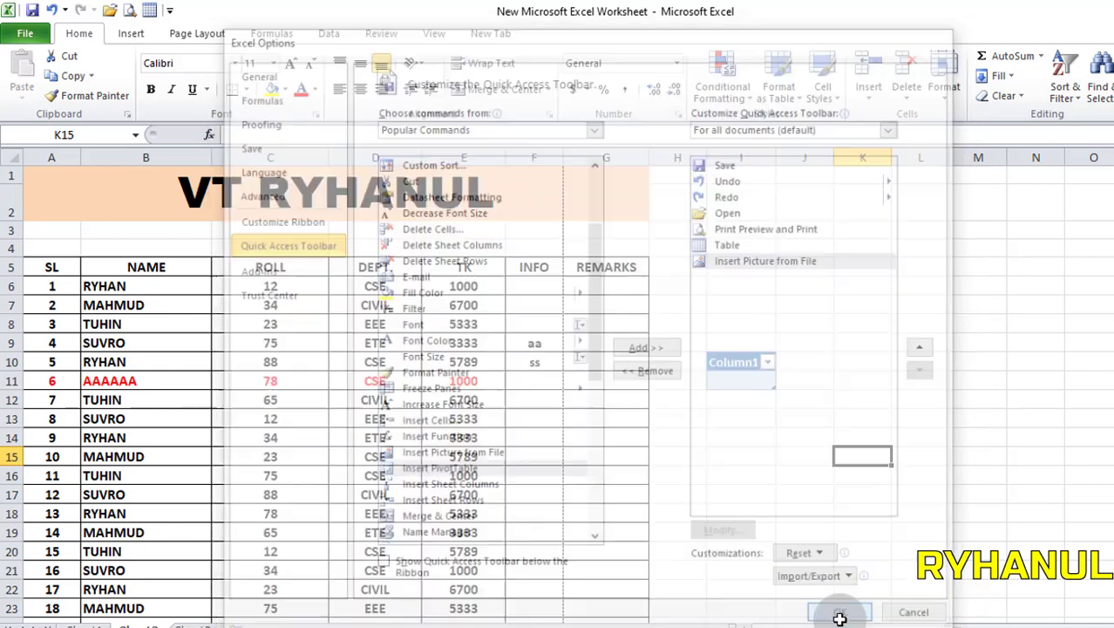
{"action": "left_click", "coordinate": [875, 340]}
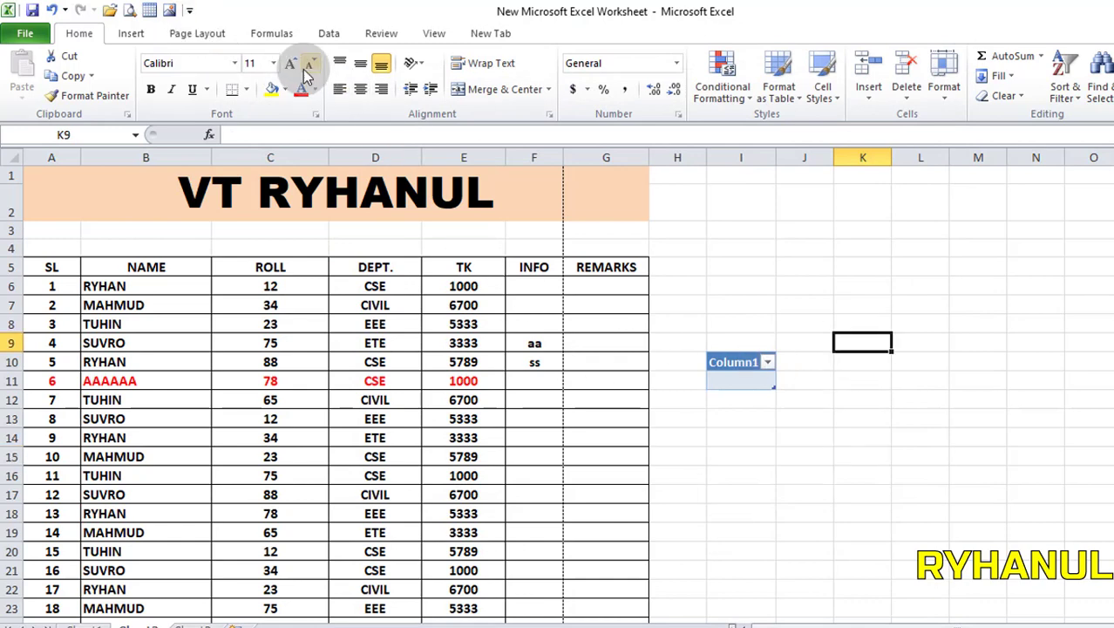
{"action": "left_click", "coordinate": [172, 12]}
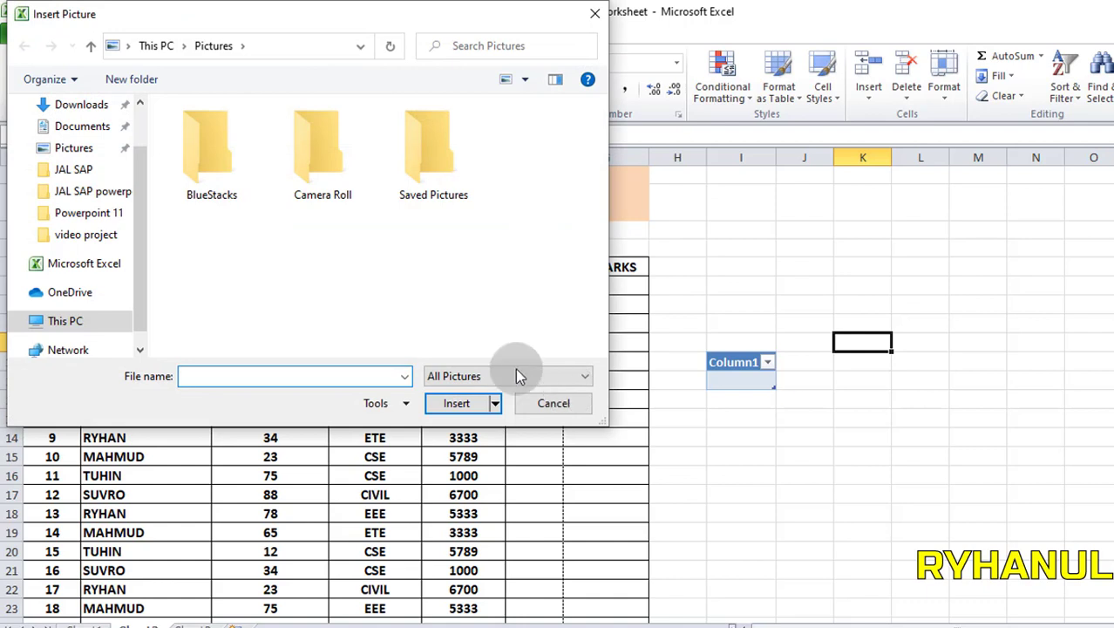
{"action": "mouse_move", "coordinate": [75, 169]}
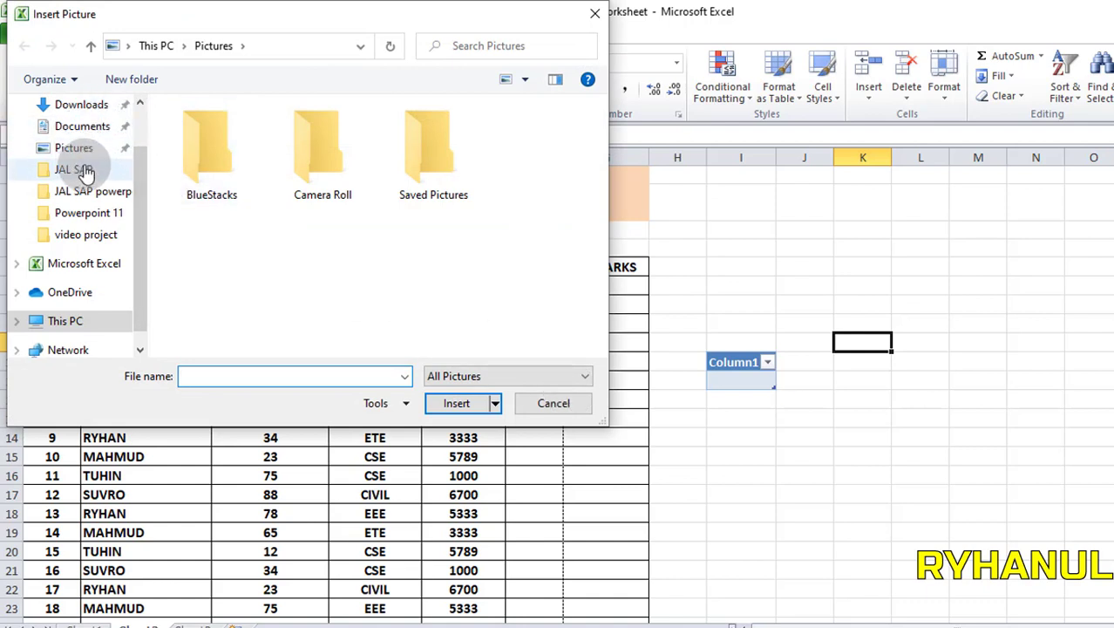
{"action": "scroll", "coordinate": [144, 145], "scroll_direction": "up", "scroll_amount": 1}
{"action": "left_click", "coordinate": [75, 141]}
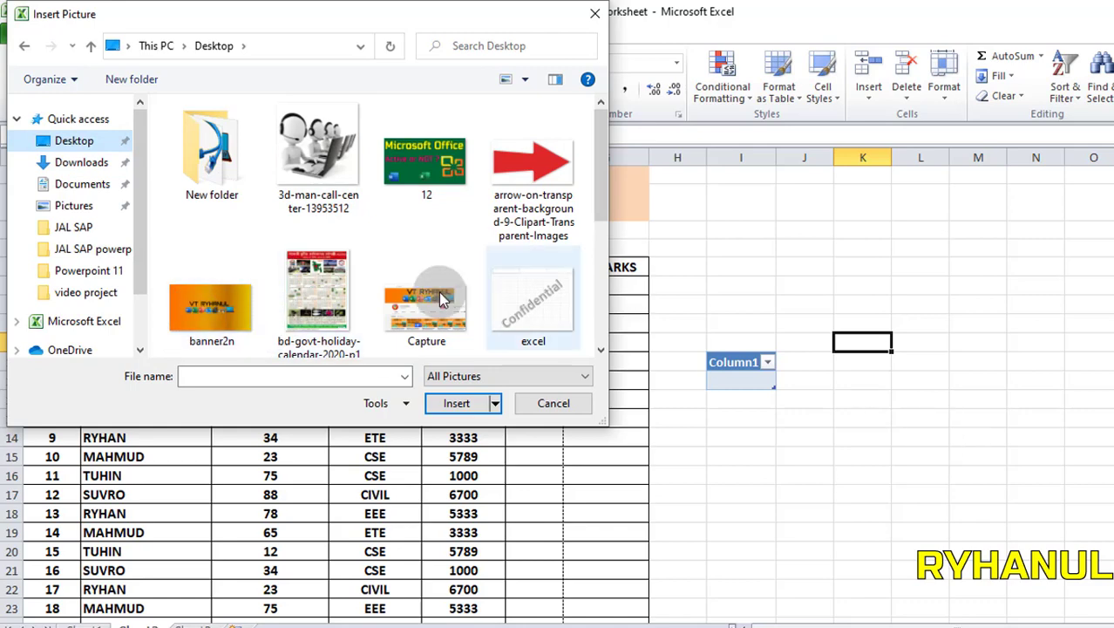
{"action": "left_click", "coordinate": [247, 307]}
{"action": "left_click", "coordinate": [553, 402]}
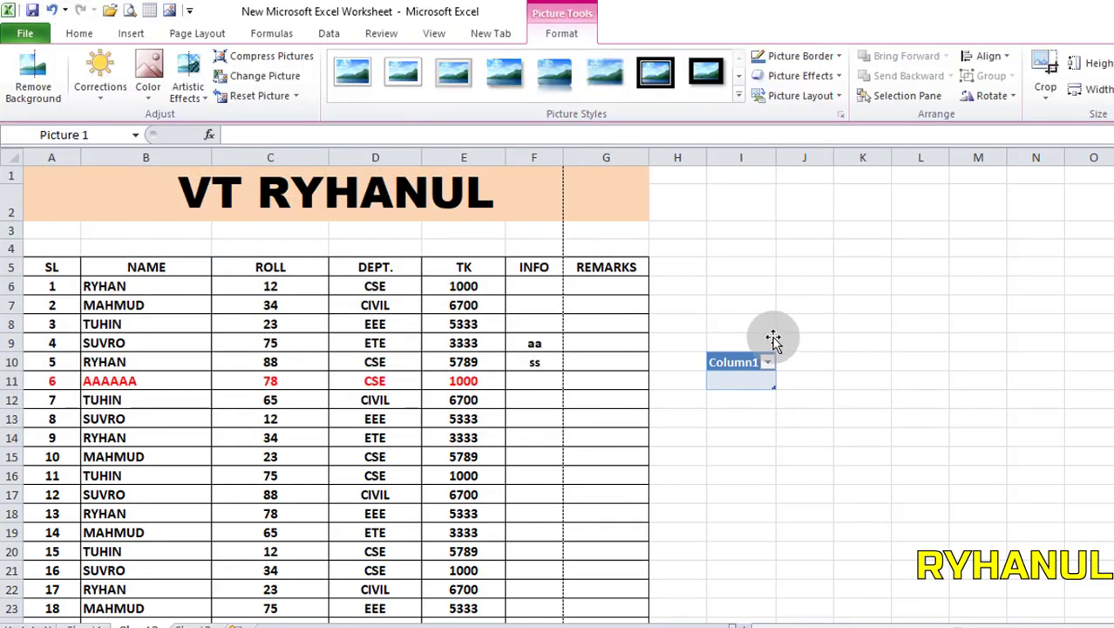
{"action": "mouse_move", "coordinate": [856, 383]}
{"action": "left_mouse_down"}
{"action": "mouse_move", "coordinate": [743, 276]}
{"action": "mouse_move", "coordinate": [780, 290]}
{"action": "left_mouse_up"}
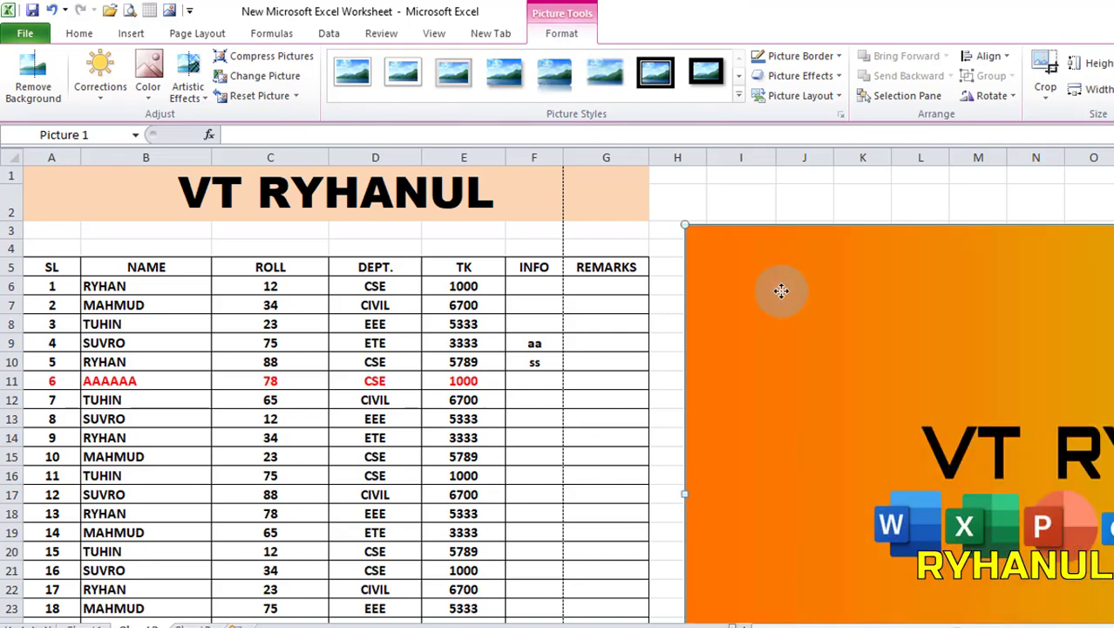
{"action": "key", "text": "Delete"}
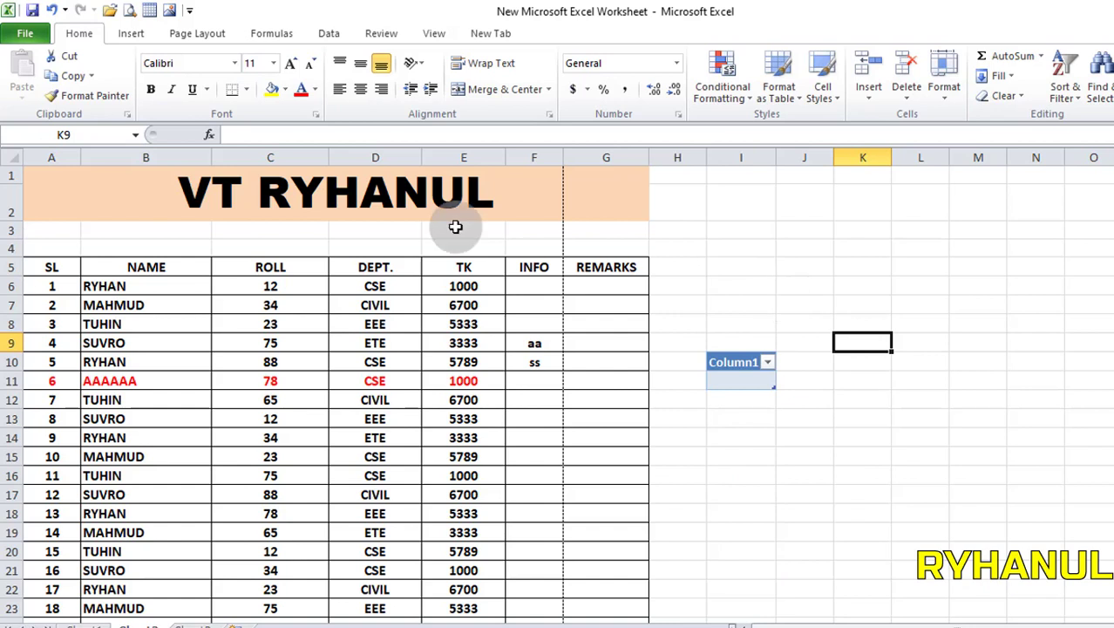